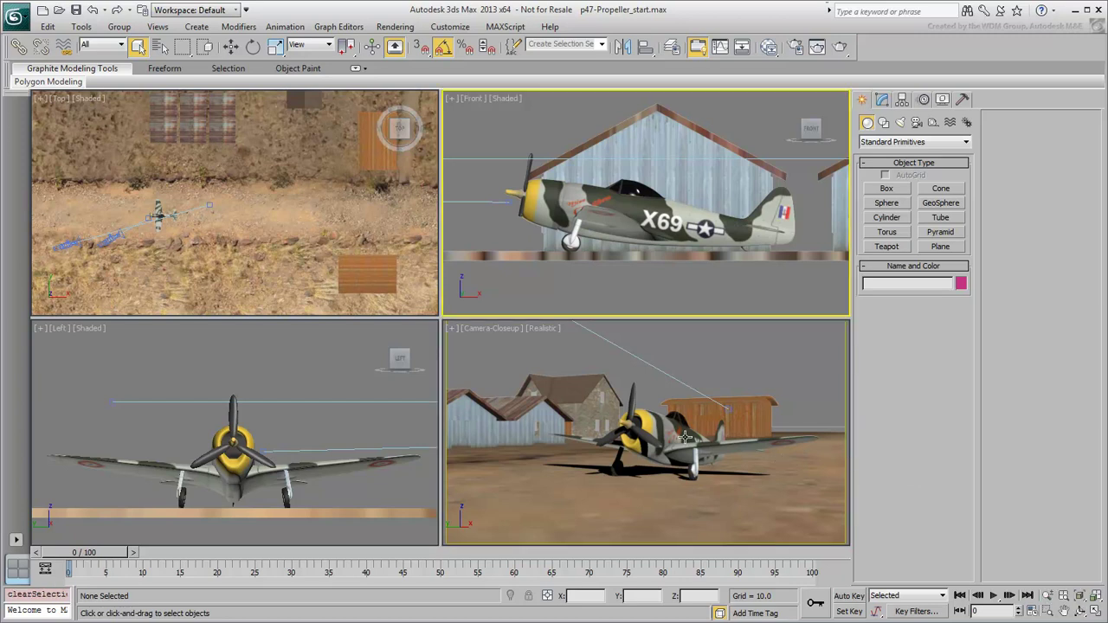
Step: Select the plane's body, propeller and landing gear tire one after another to examine the model's separate parts
left_click(668, 437)
left_click(668, 435)
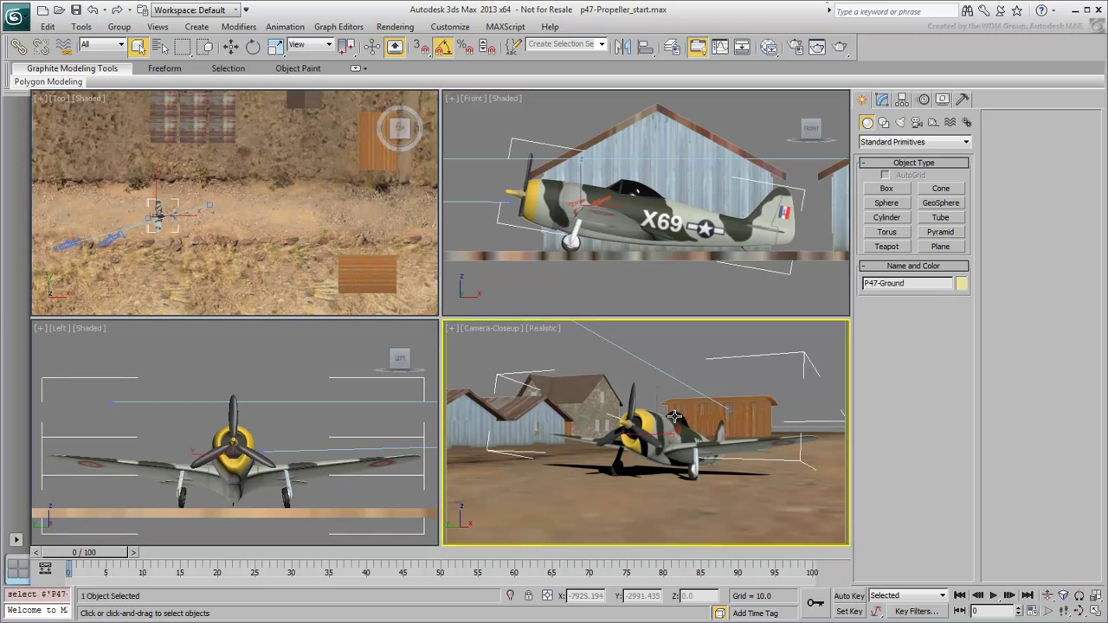
left_click(630, 403)
left_click(697, 465)
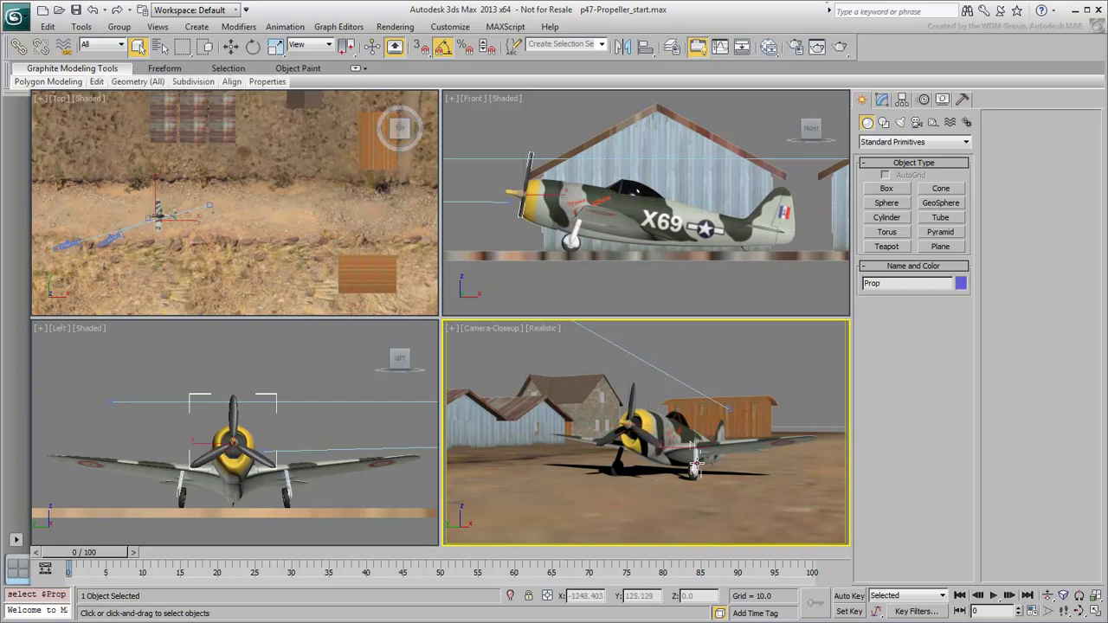
left_click(691, 475)
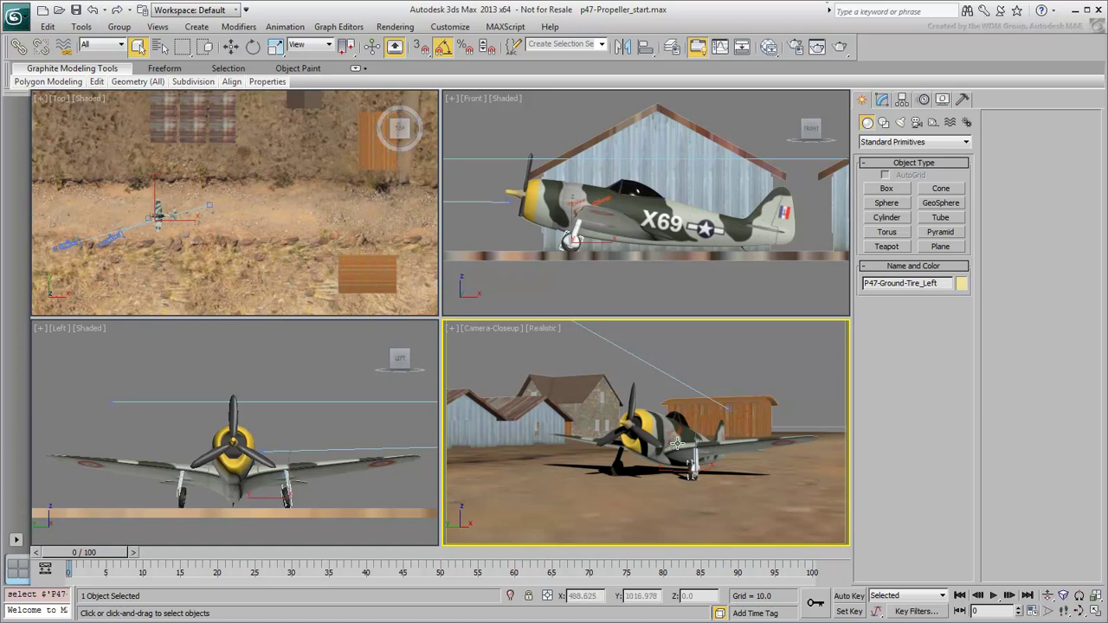
Step: Examine the Landing Gear custom attribute on the P47-Ground body by testing its slider, and clear the selection
key("Page_Up")
left_click(882, 99)
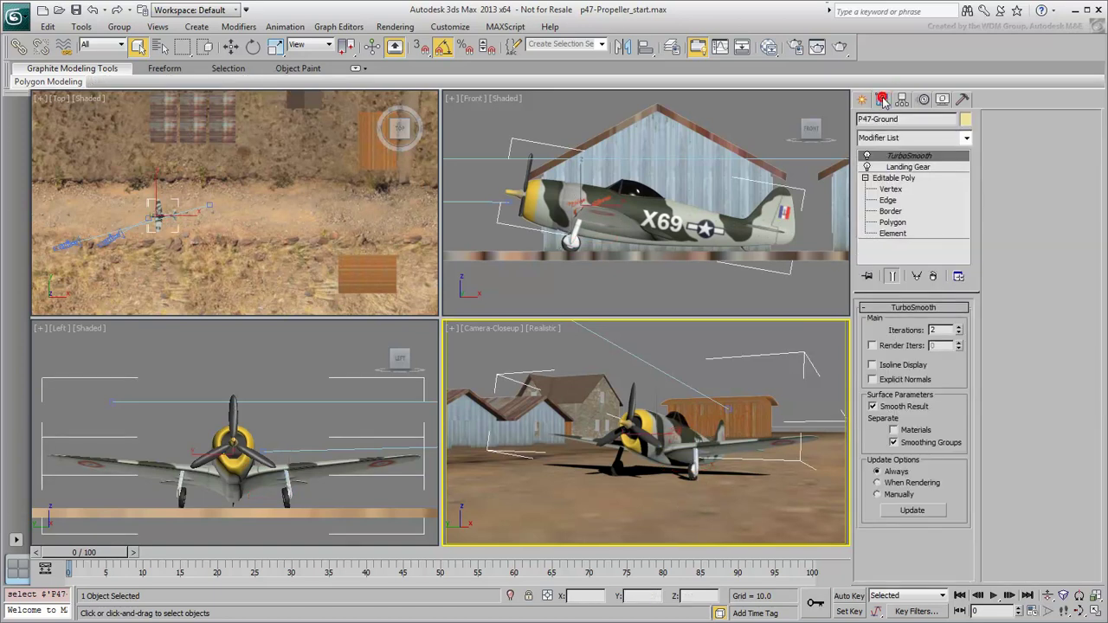
left_click(907, 167)
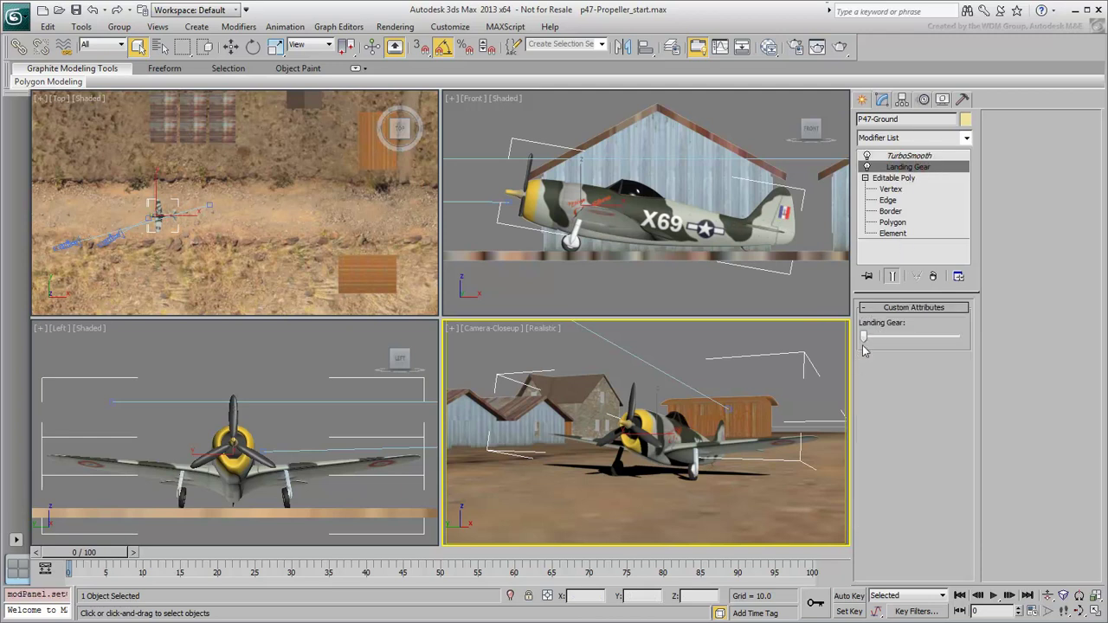
left_click_drag(864, 338, 828, 338)
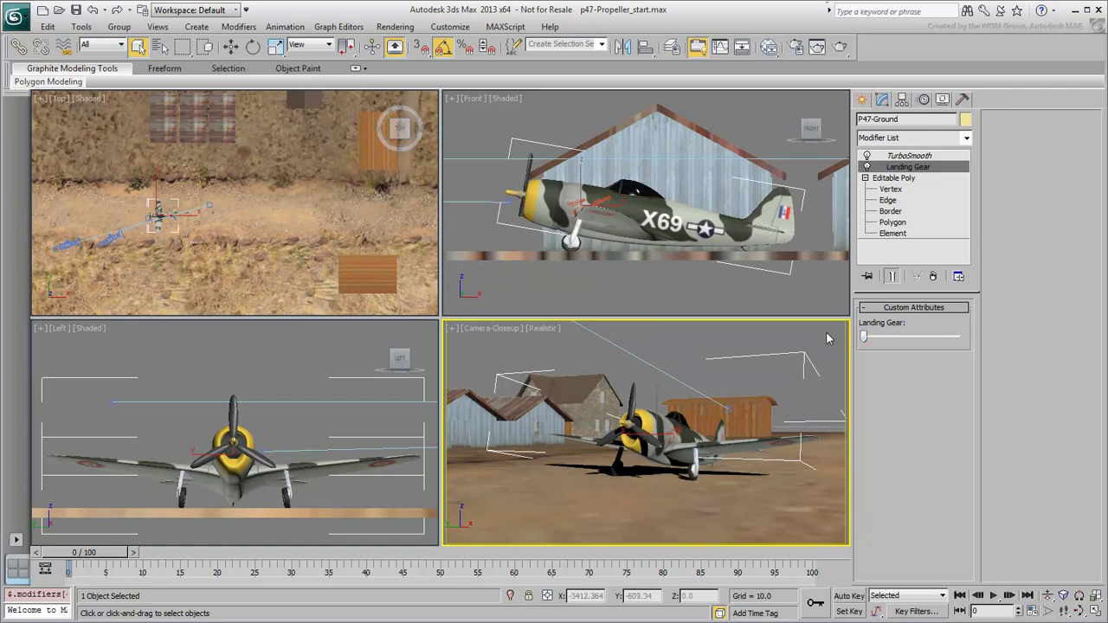
left_click(742, 361)
left_click(741, 362)
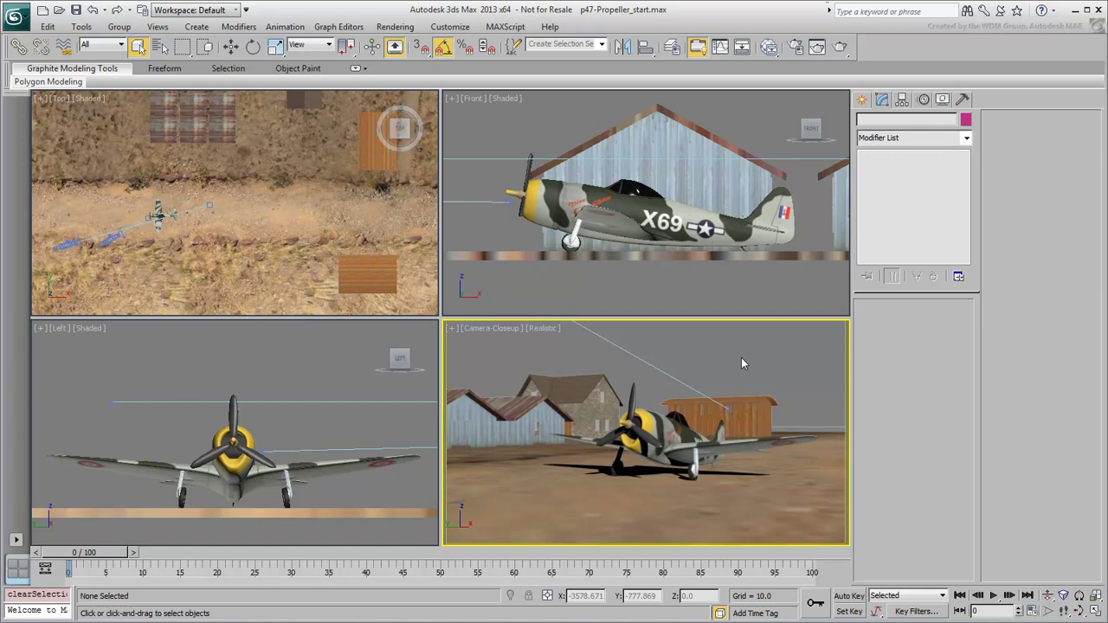
Step: Set up the propeller for rotation in the Local coordinate system, adjust the transform center and test its spin
left_click(632, 396)
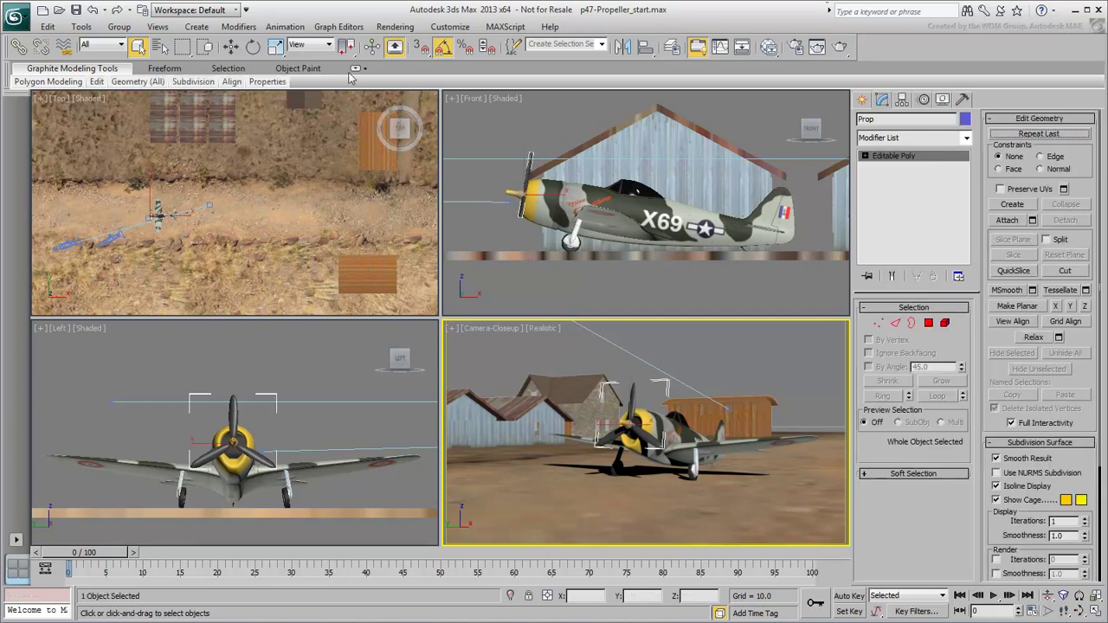
left_click(252, 48)
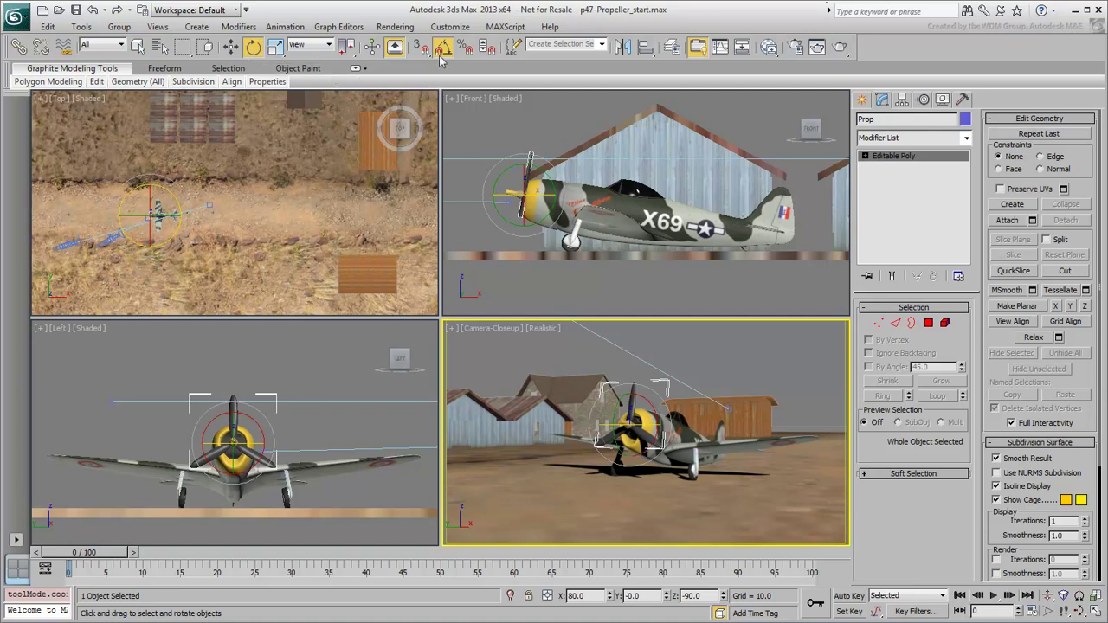
left_click(313, 44)
left_click(298, 92)
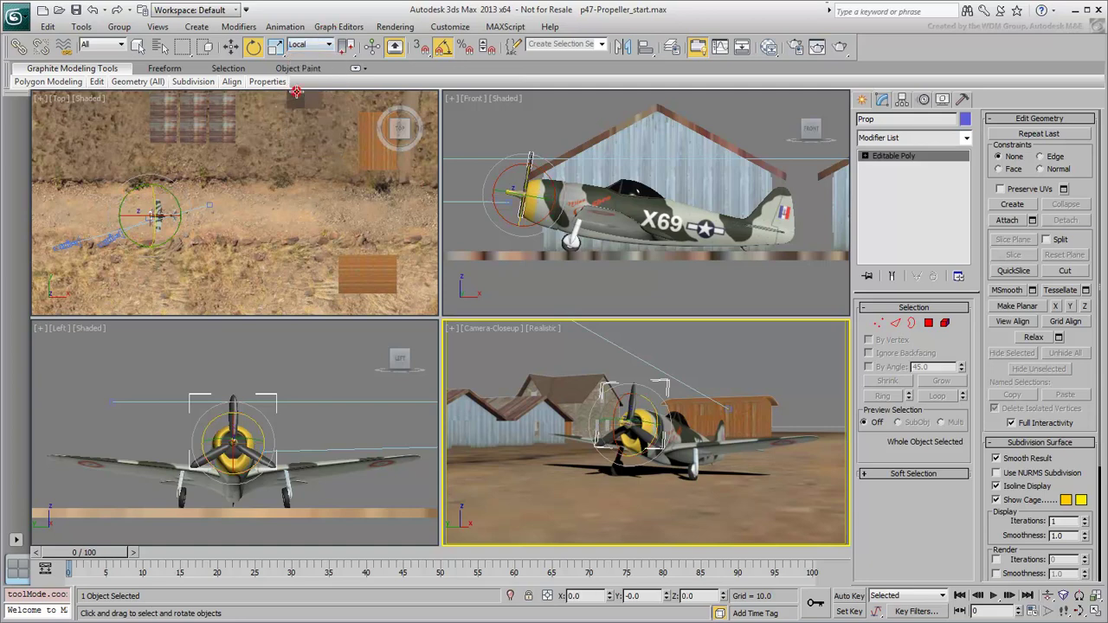
left_click_drag(346, 46, 348, 70)
left_click_drag(620, 401, 721, 367)
Step: With Auto Key on, rotate the propeller -120 degrees about its local Z axis at frame 10 and return to frame 0
left_click(849, 596)
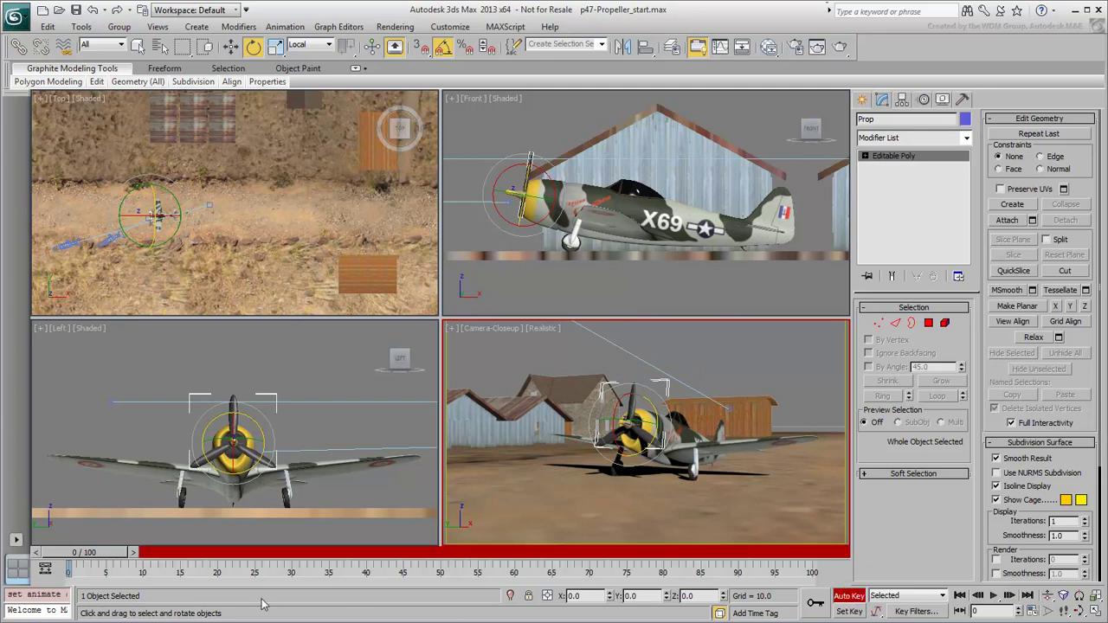
left_click_drag(119, 552, 178, 561)
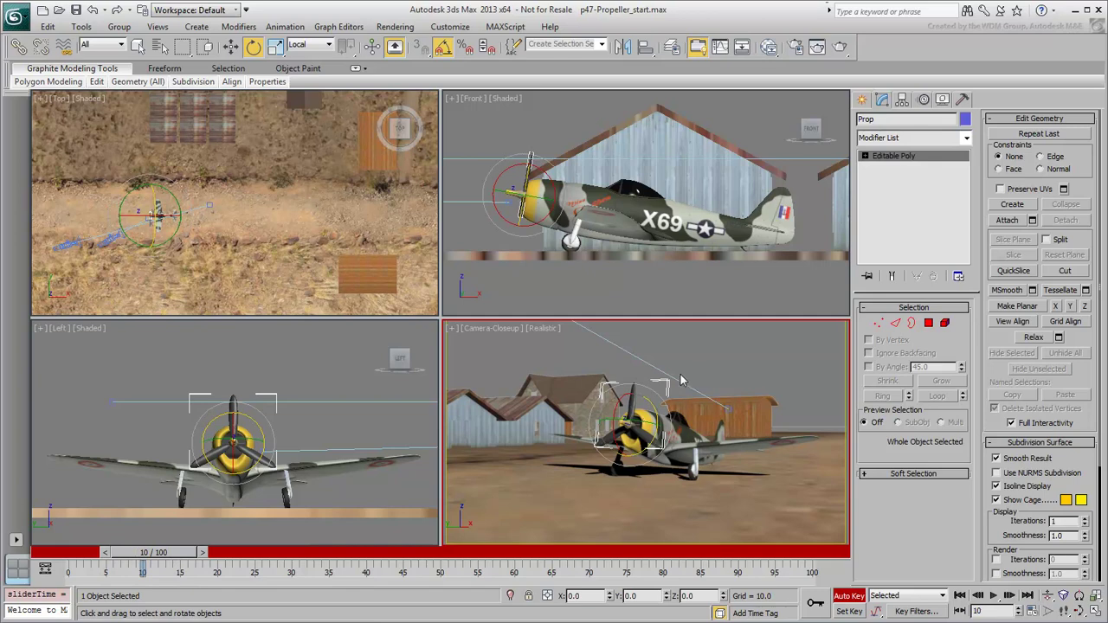
left_click_drag(681, 380, 675, 495)
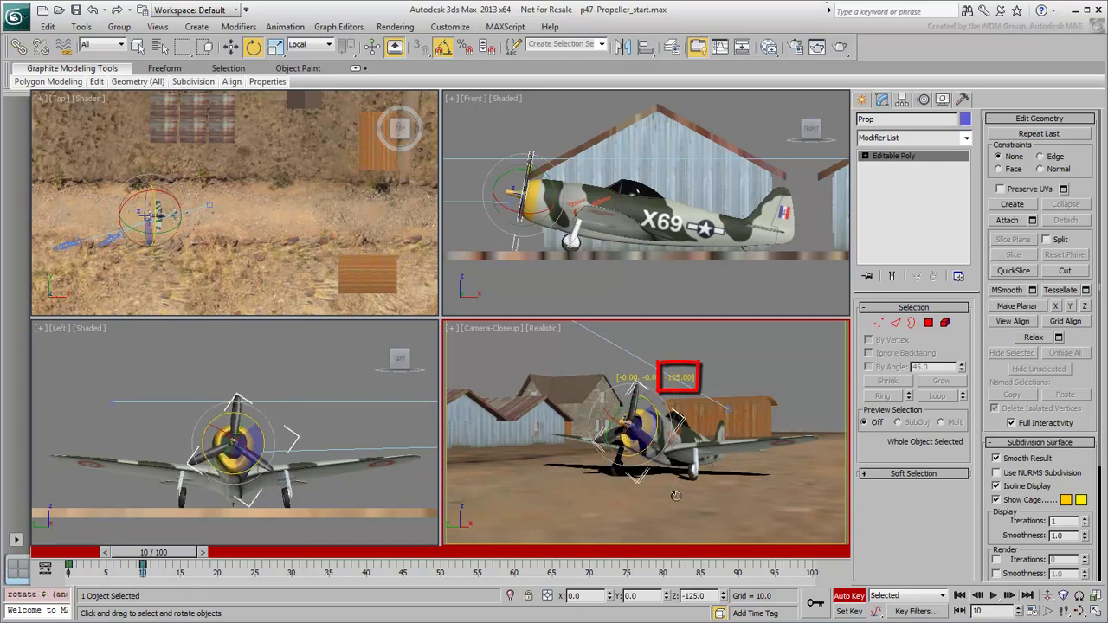
right_click(675, 495)
left_click_drag(144, 561, 79, 567)
key("e")
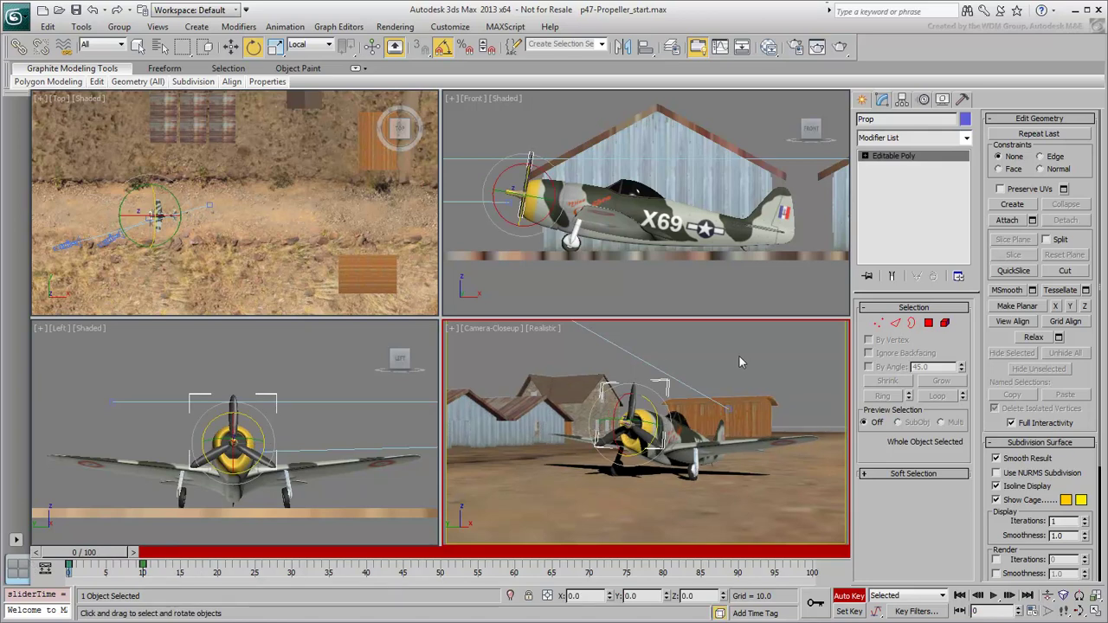
Step: Open the Curve Editor for the propeller and isolate its Z Rotation curve
right_click(551, 351)
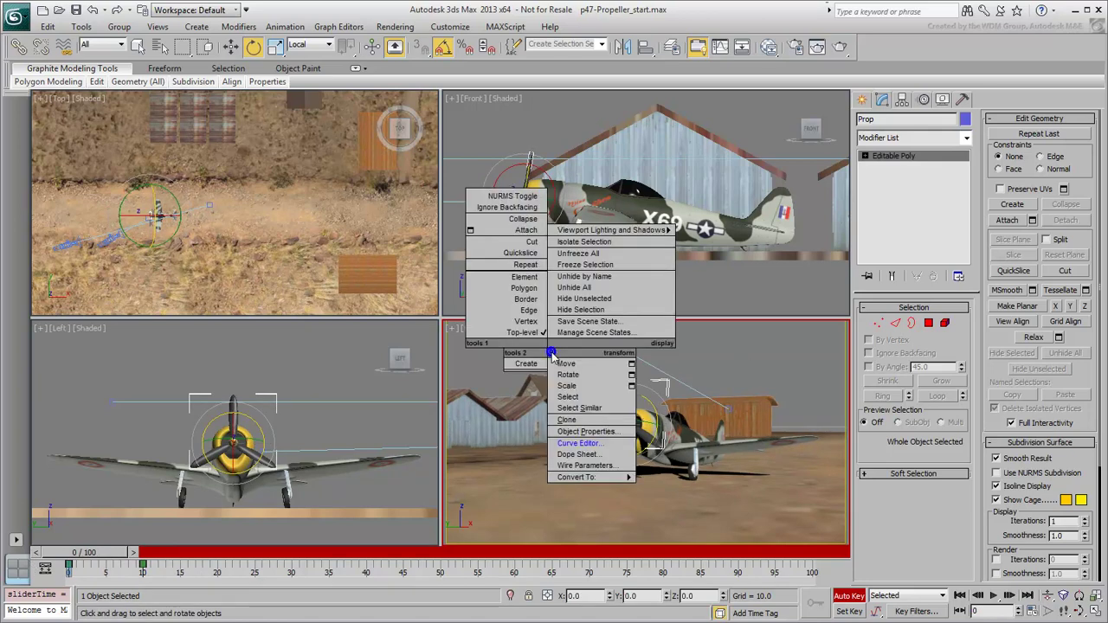
left_click(577, 443)
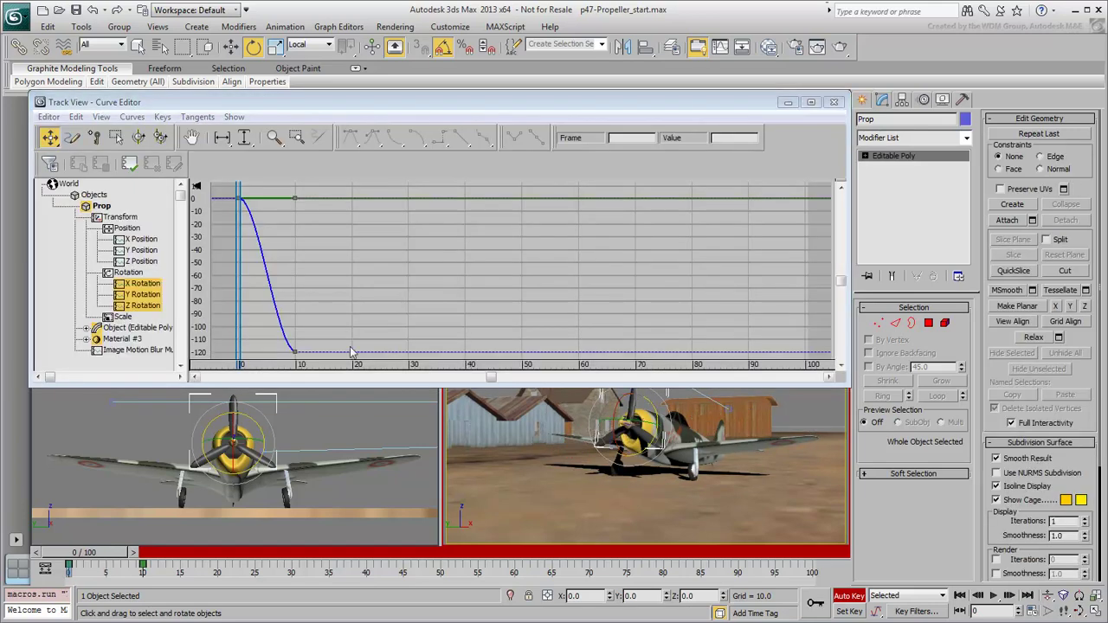
left_click(140, 306)
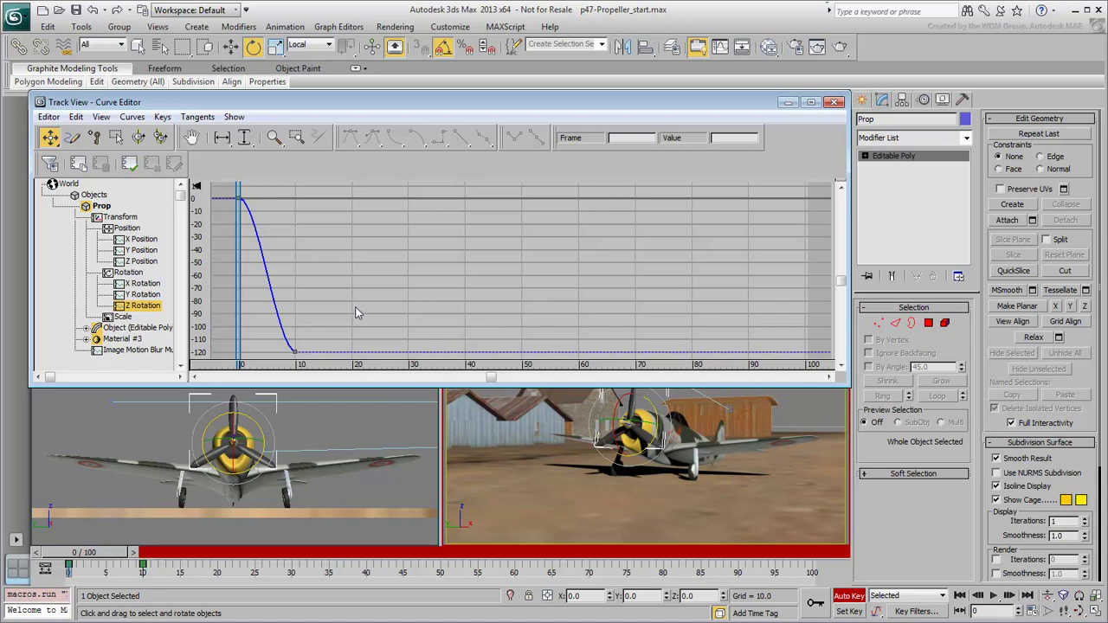
Step: Display the Curves : Track View toolbar in the Curve Editor
right_click(353, 172)
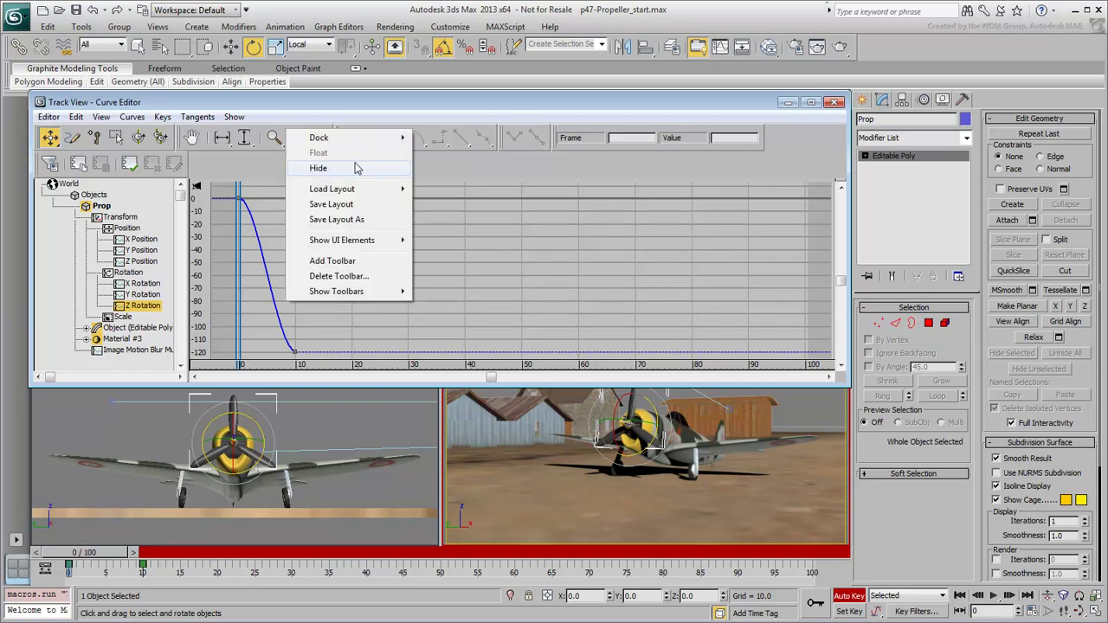
mouse_move(346, 291)
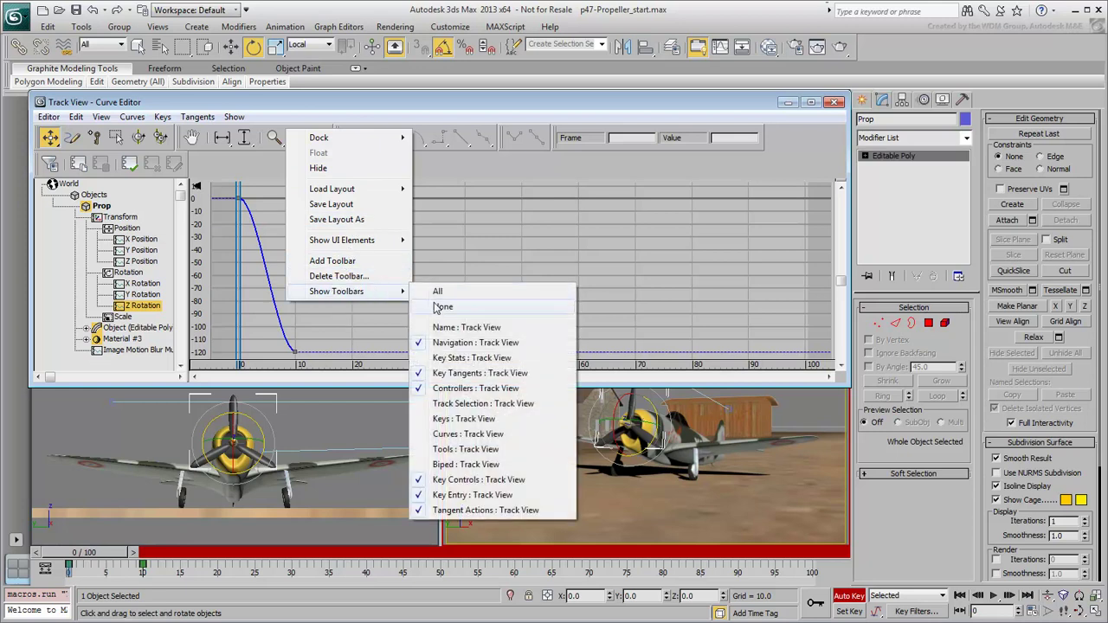
left_click(465, 435)
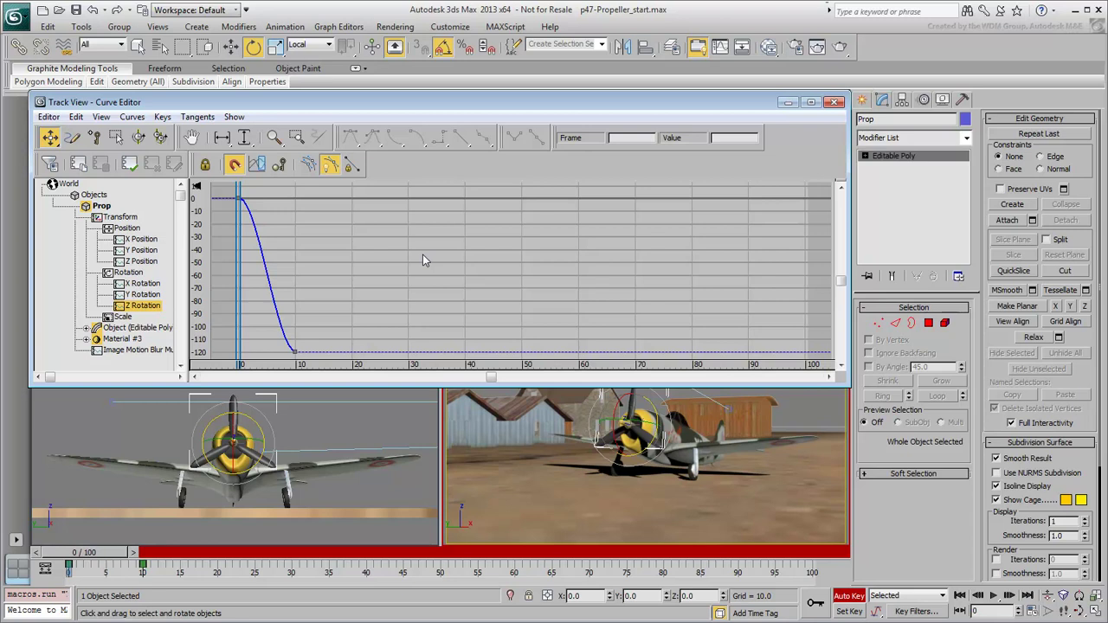
Step: Try the Cycle out-of-range type on the propeller's Z Rotation curve and play the animation
left_click(255, 170)
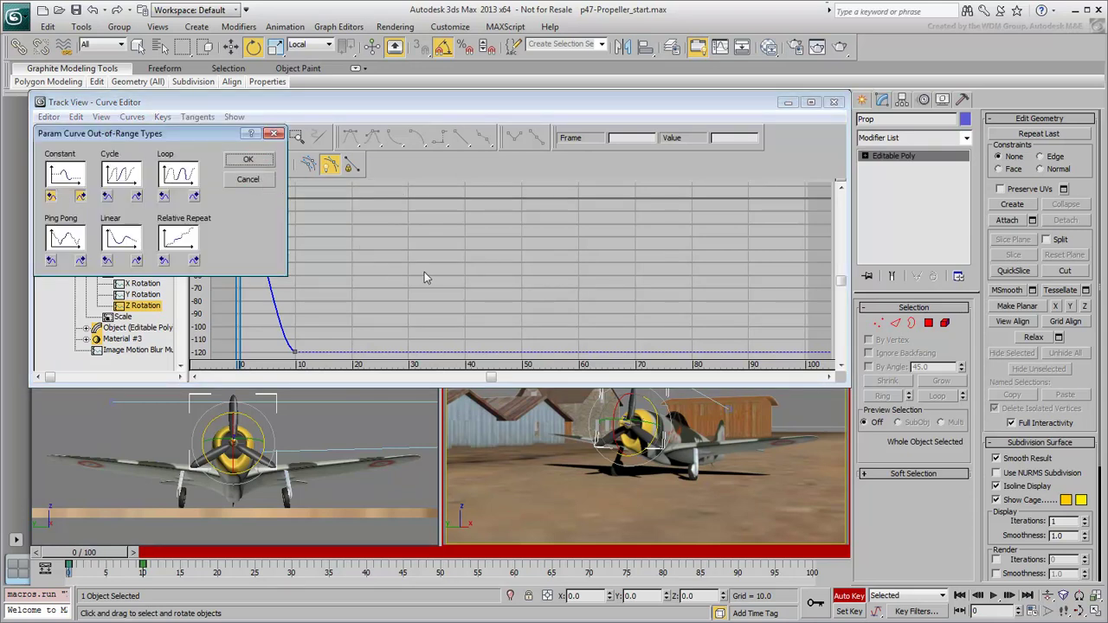
left_click_drag(197, 138, 705, 209)
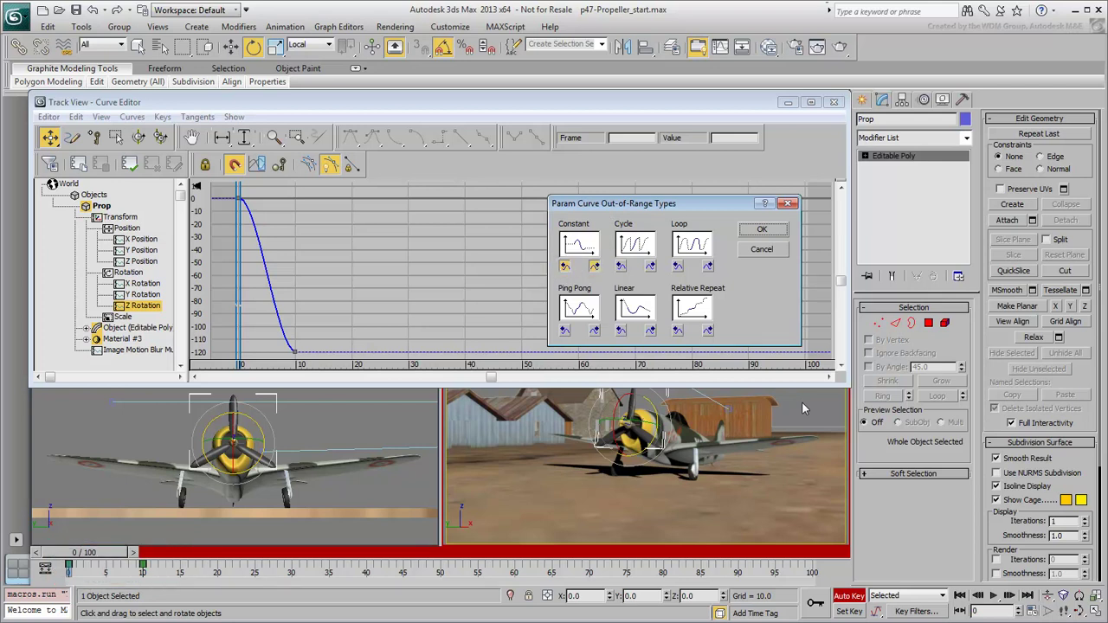
left_click(638, 248)
left_click(693, 249)
left_click(585, 309)
left_click(626, 313)
left_click(699, 313)
left_click(588, 249)
left_click(636, 246)
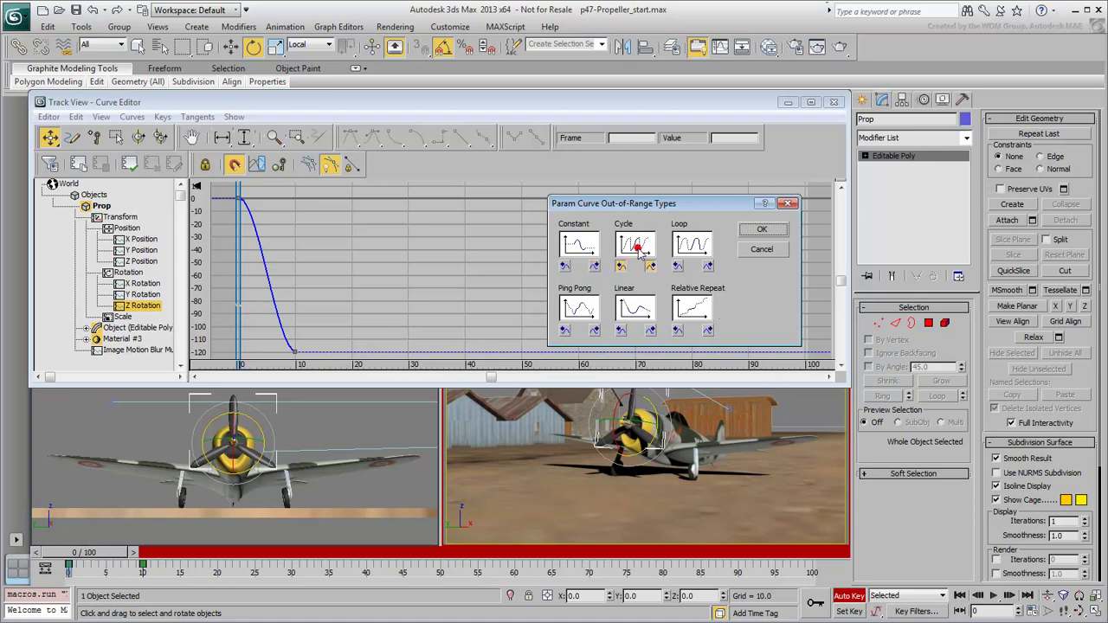
left_click(759, 231)
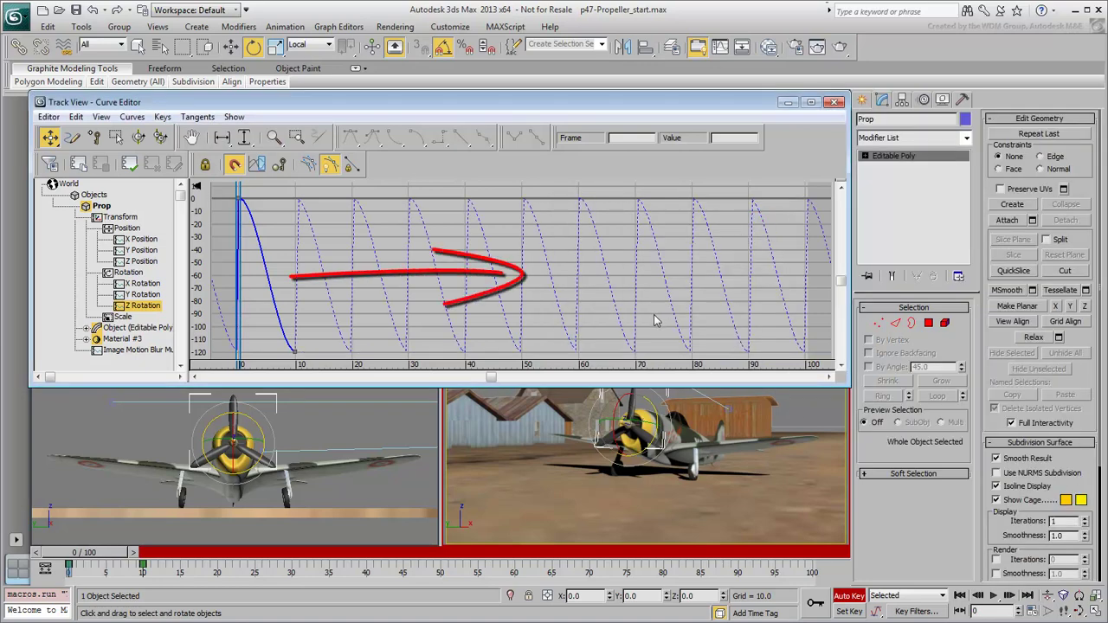
left_click(992, 596)
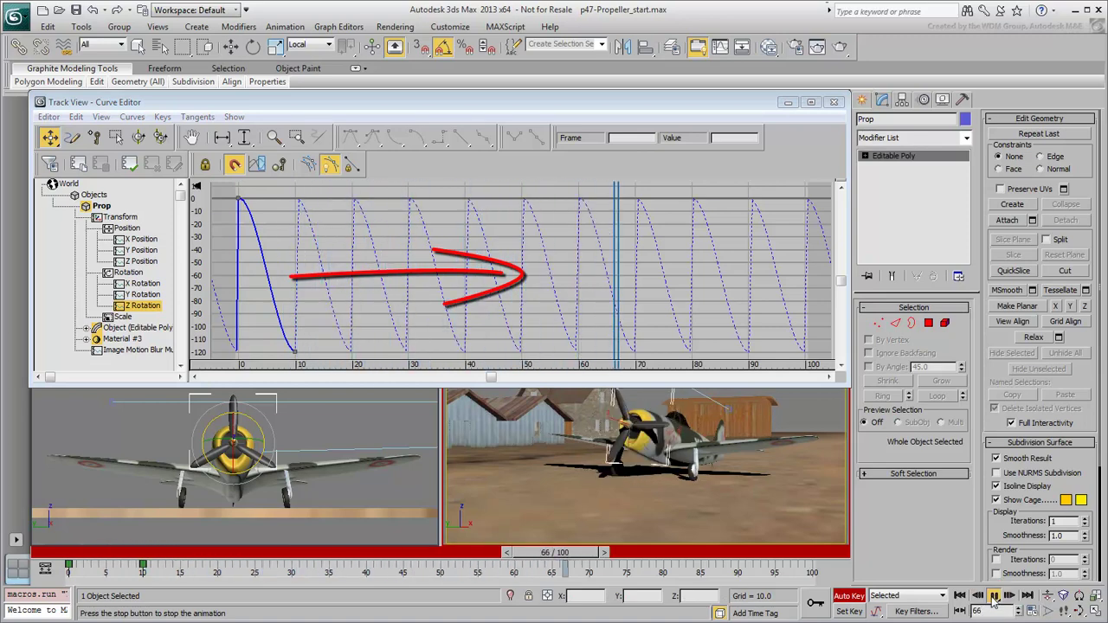
left_click(993, 596)
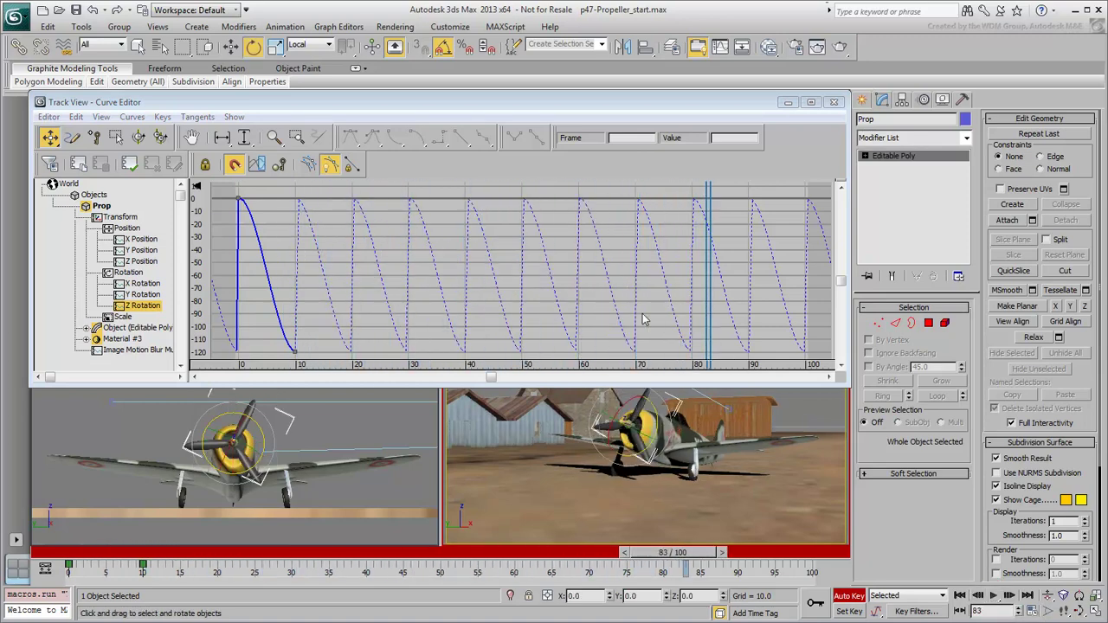
Step: Try the Ping Pong out-of-range type on the Z Rotation curve and play the animation
left_click(254, 166)
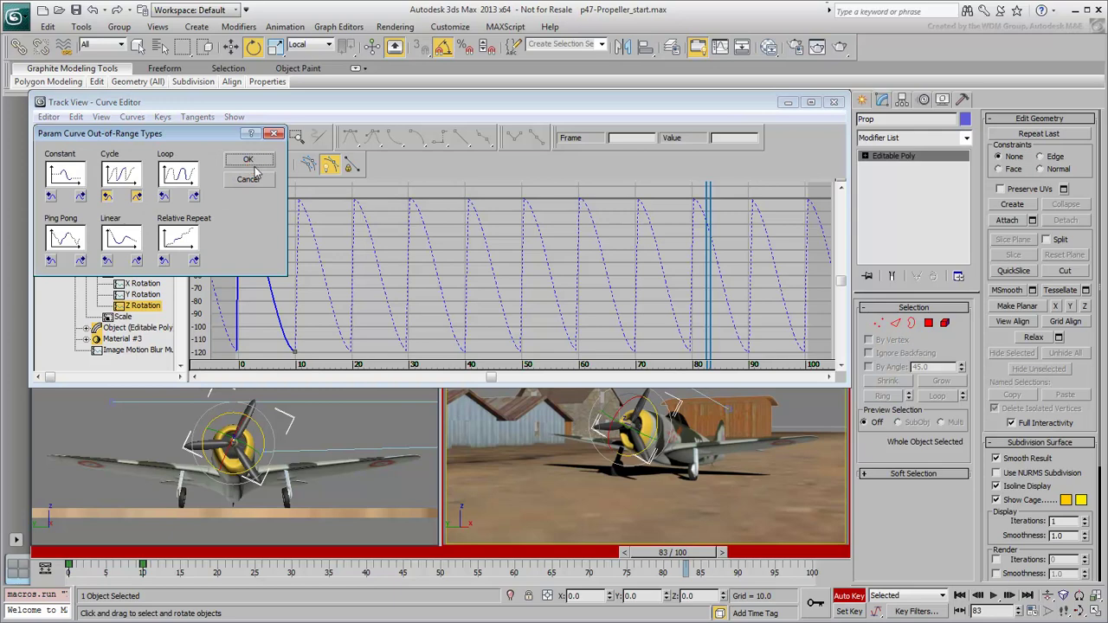
left_click(59, 244)
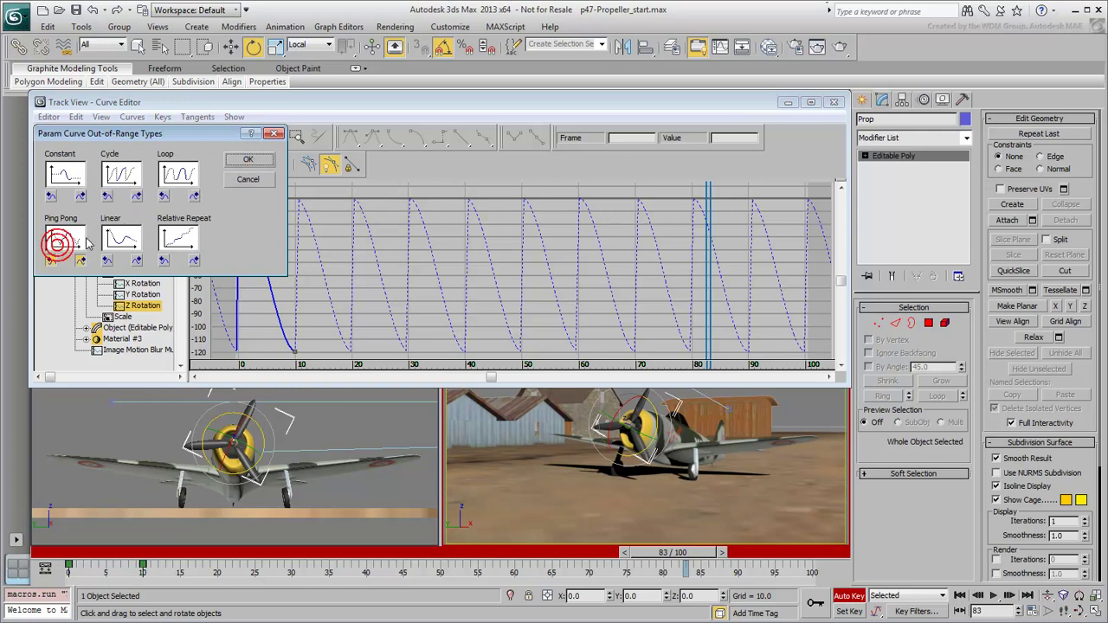
left_click(247, 160)
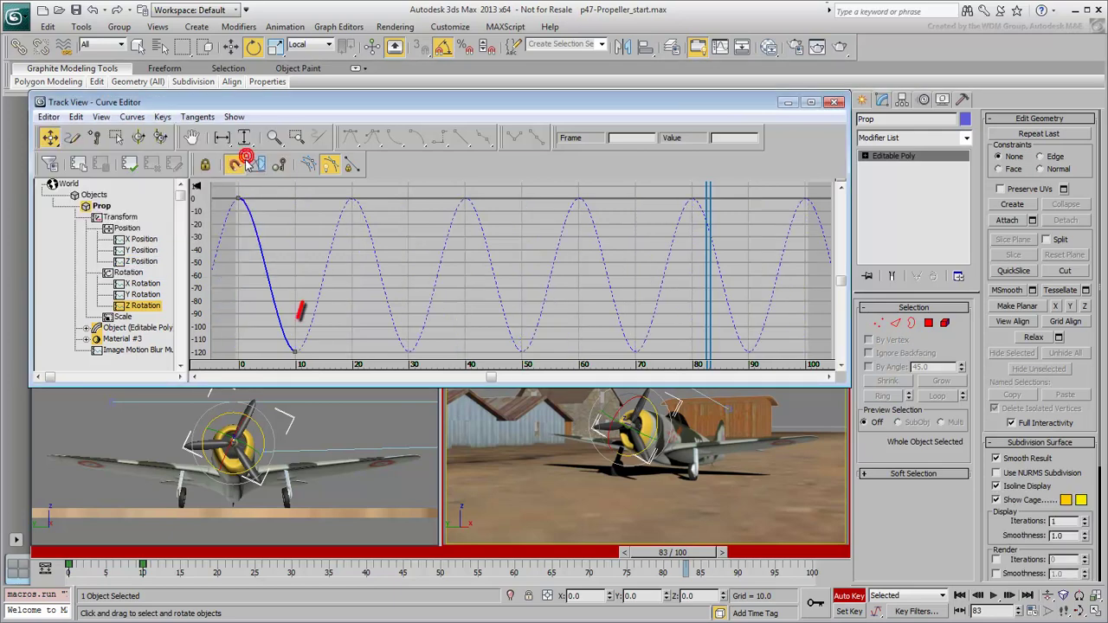
left_click(993, 596)
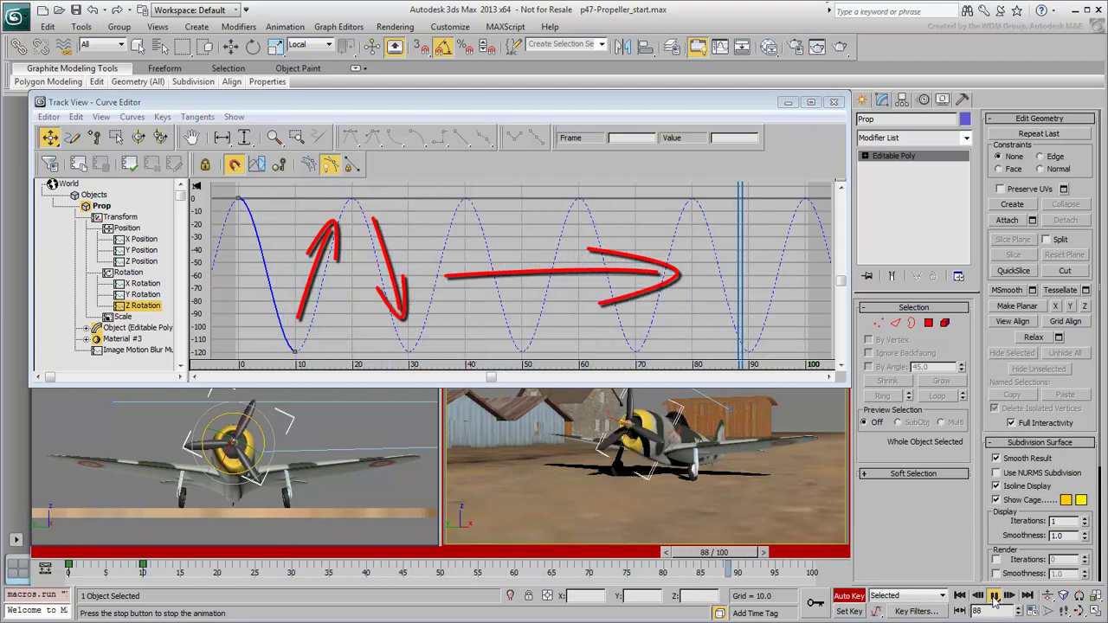
left_click(994, 599)
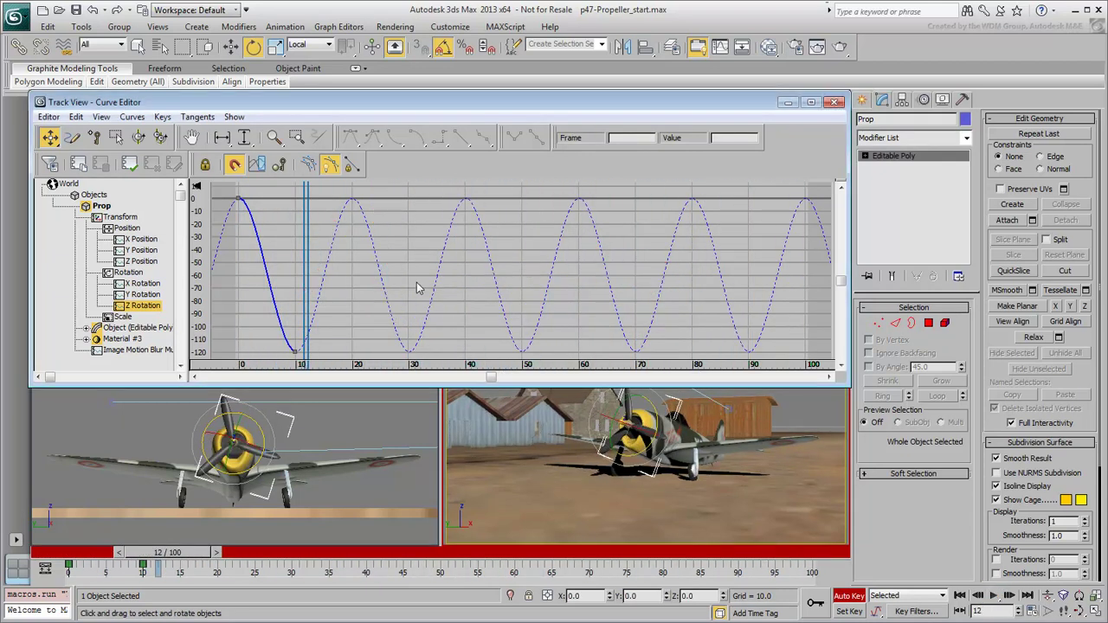
Step: Apply the Relative Repeat out-of-range type to the Z Rotation curve and play back the propeller animation
left_click(224, 139)
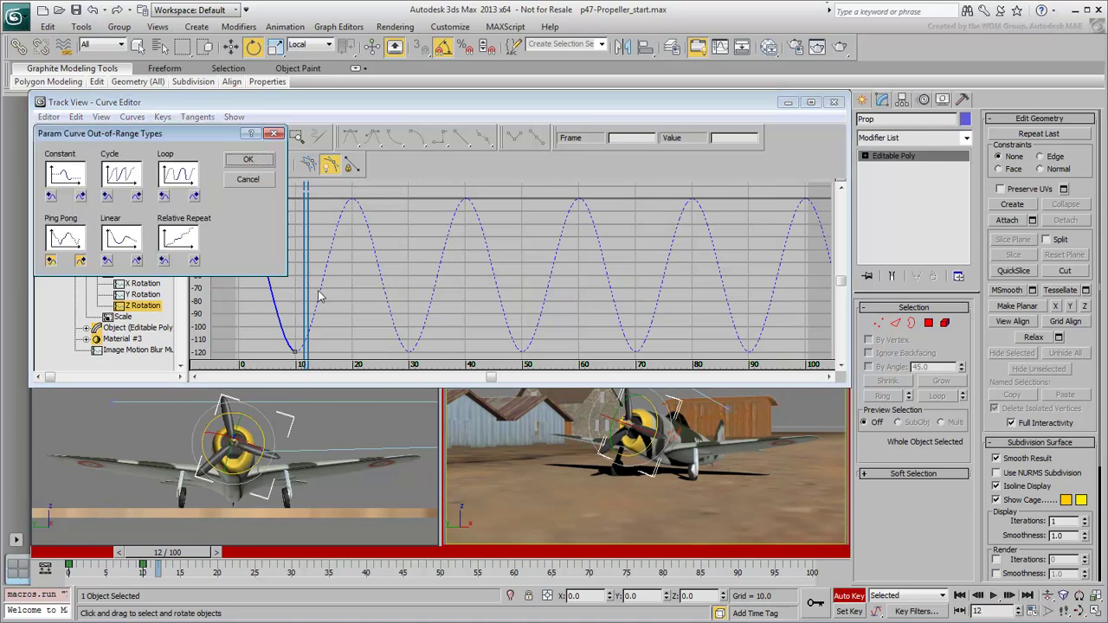
left_click(191, 245)
left_click(248, 160)
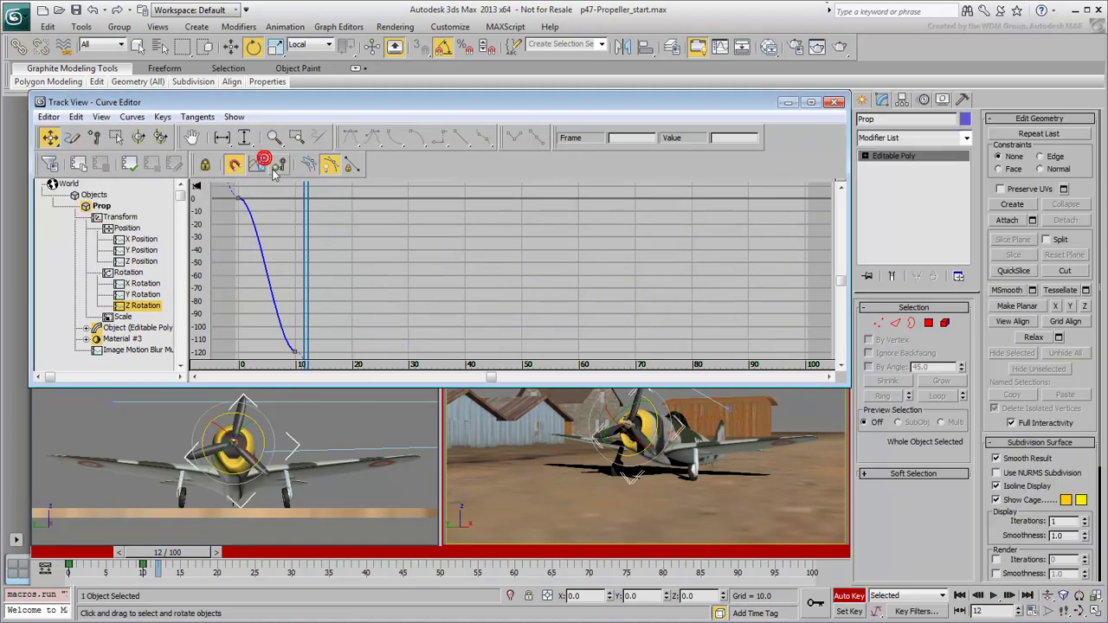
left_click(994, 596)
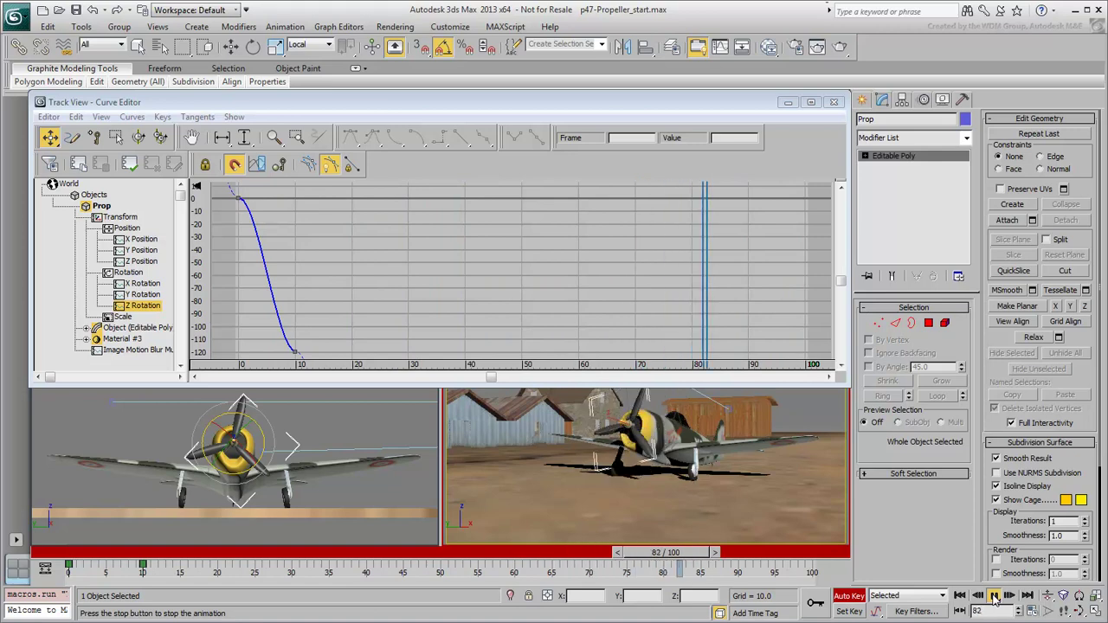
left_click(994, 595)
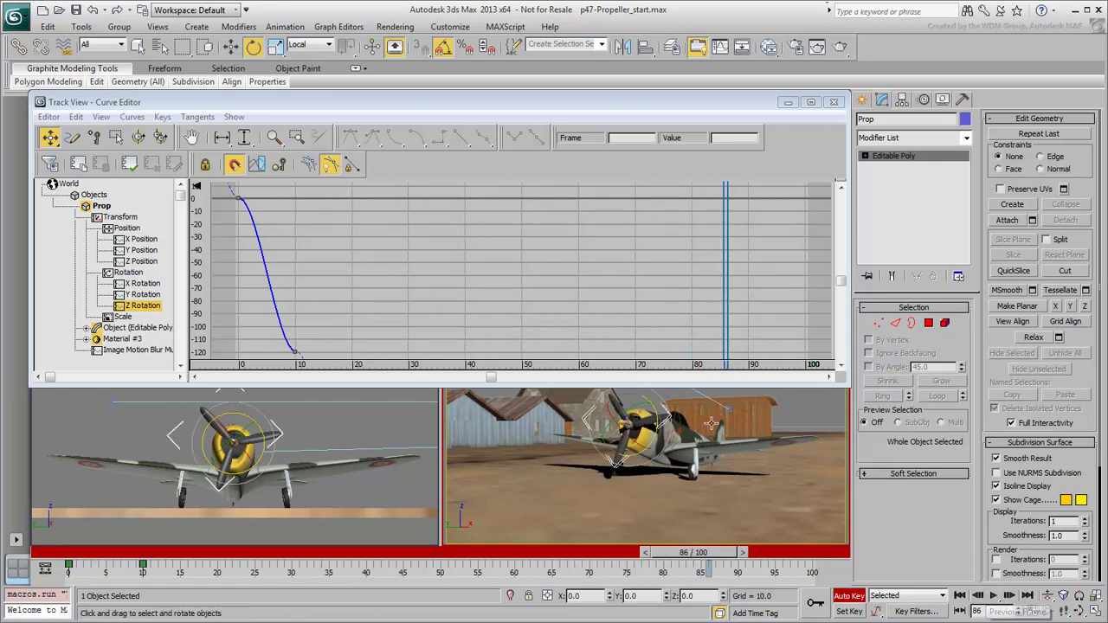
Step: Set both keys of the propeller's Z Rotation curve to linear tangents
left_click(433, 296)
scroll(428, 277, "down", 5)
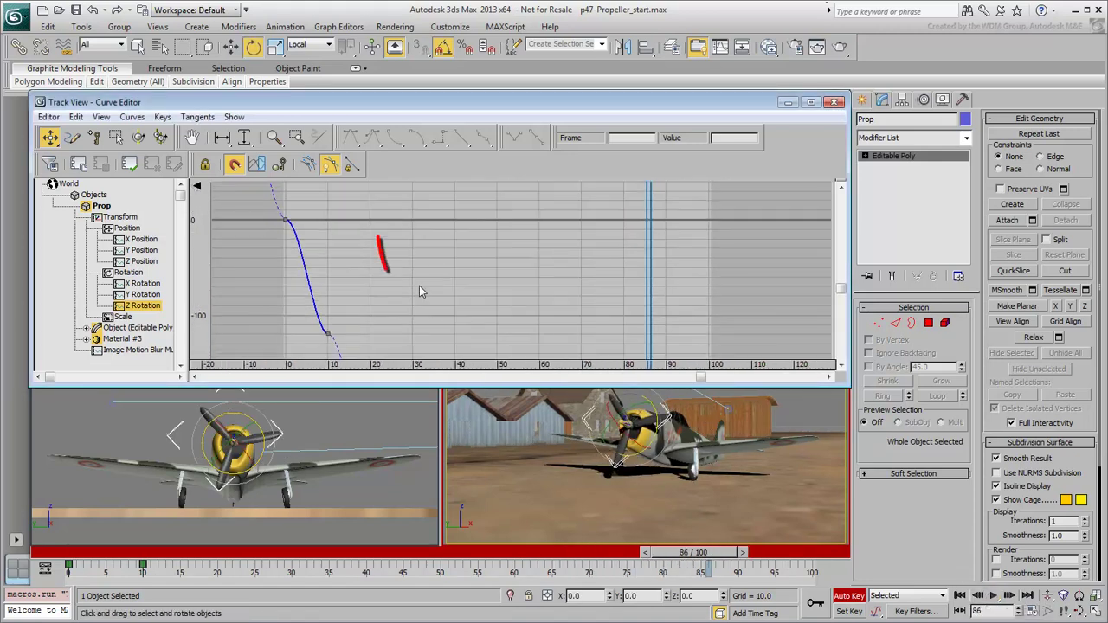
middle_click_drag(421, 297, 482, 279, "ctrl+alt")
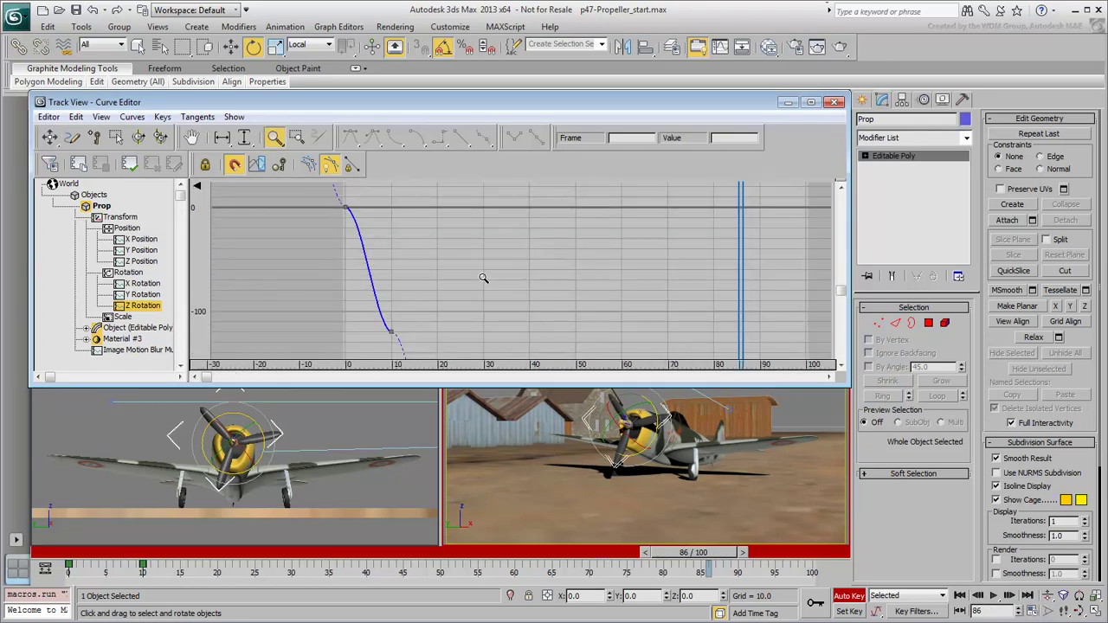
right_click(449, 253)
left_click_drag(459, 194, 308, 342)
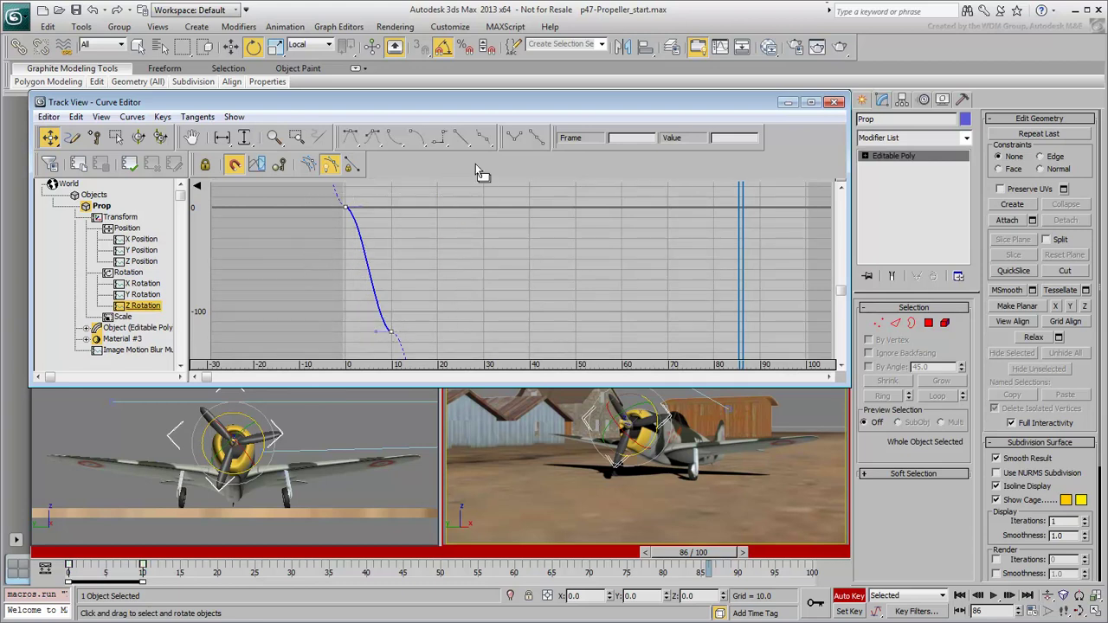
left_click(463, 140)
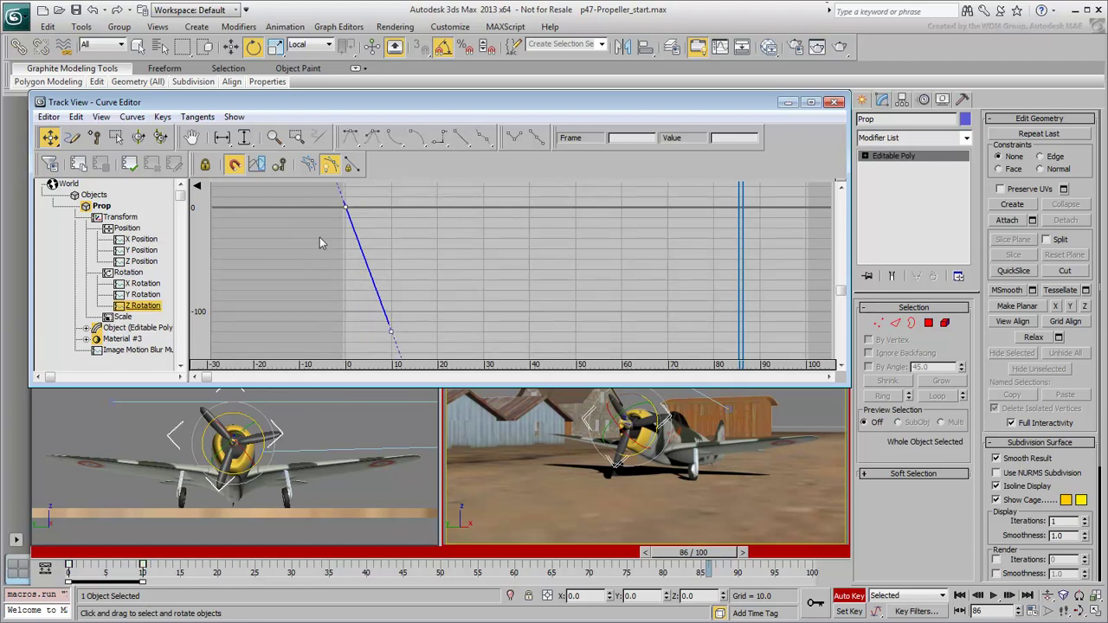
Step: Play the animation from frame 0 to check the propeller's rotation speed with the linear curve
left_click(273, 138)
mouse_move(450, 262)
left_mouse_down()
mouse_move(381, 300)
mouse_move(465, 275)
left_mouse_up()
right_click(465, 275)
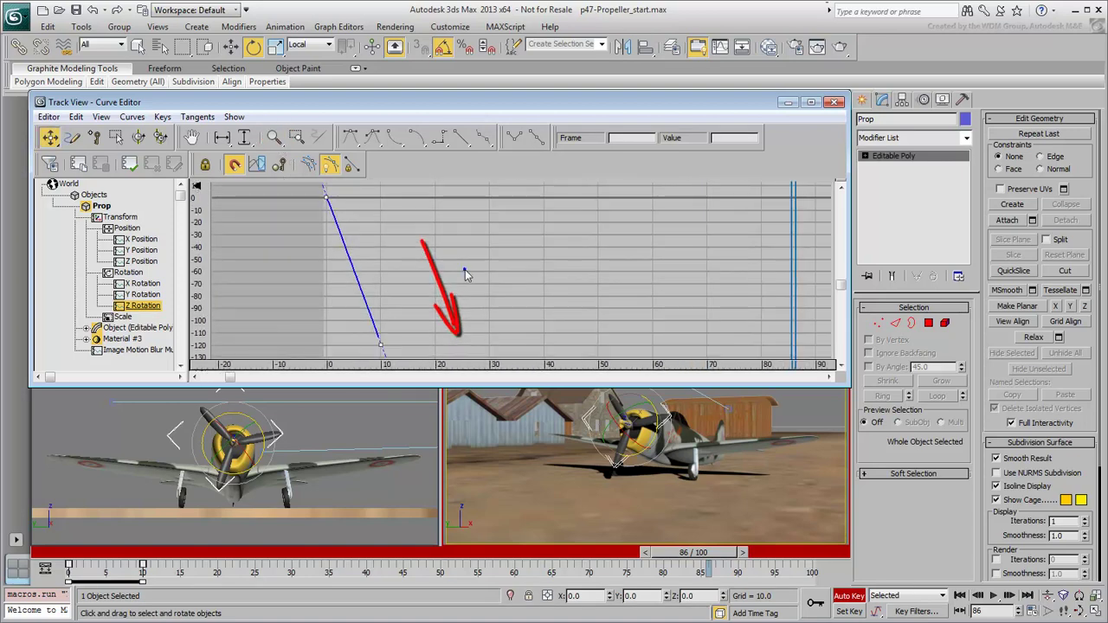
left_click(960, 596)
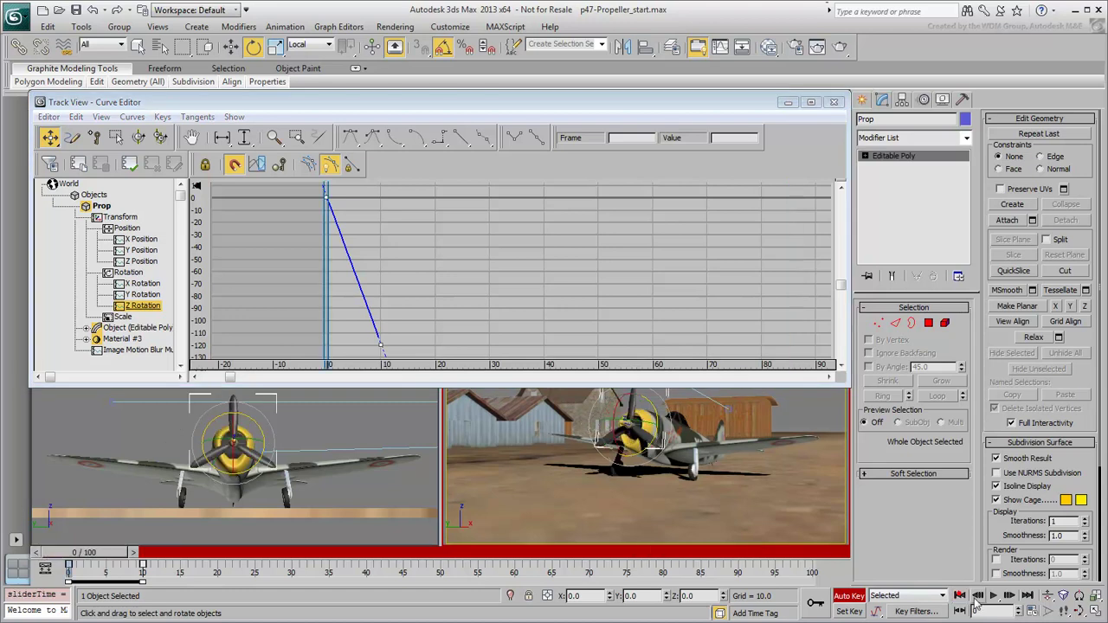
left_click(993, 597)
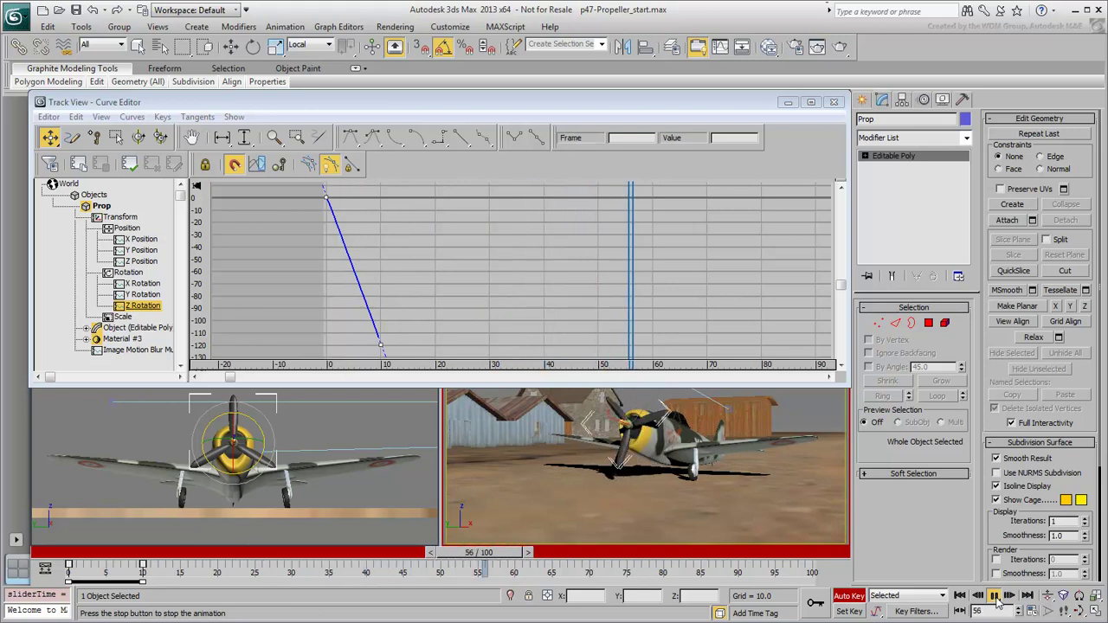
left_click(996, 597)
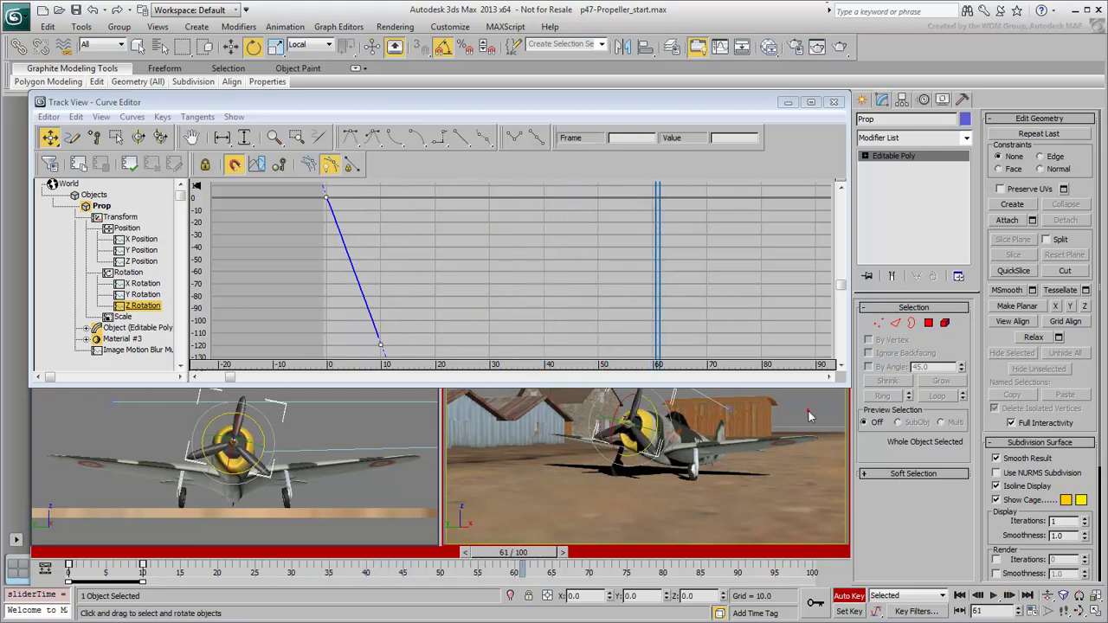
Step: Deselect the propeller, close the Curve Editor and play the animation from frame 0 in the maximized Camera-Closeup viewport
left_click(808, 417)
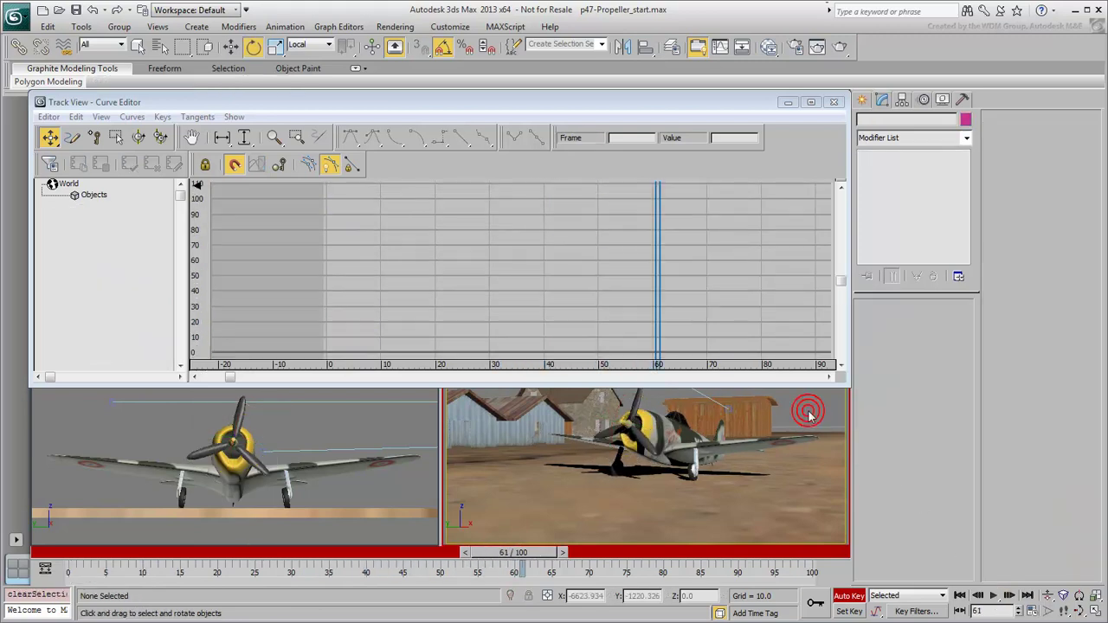
left_click(835, 102)
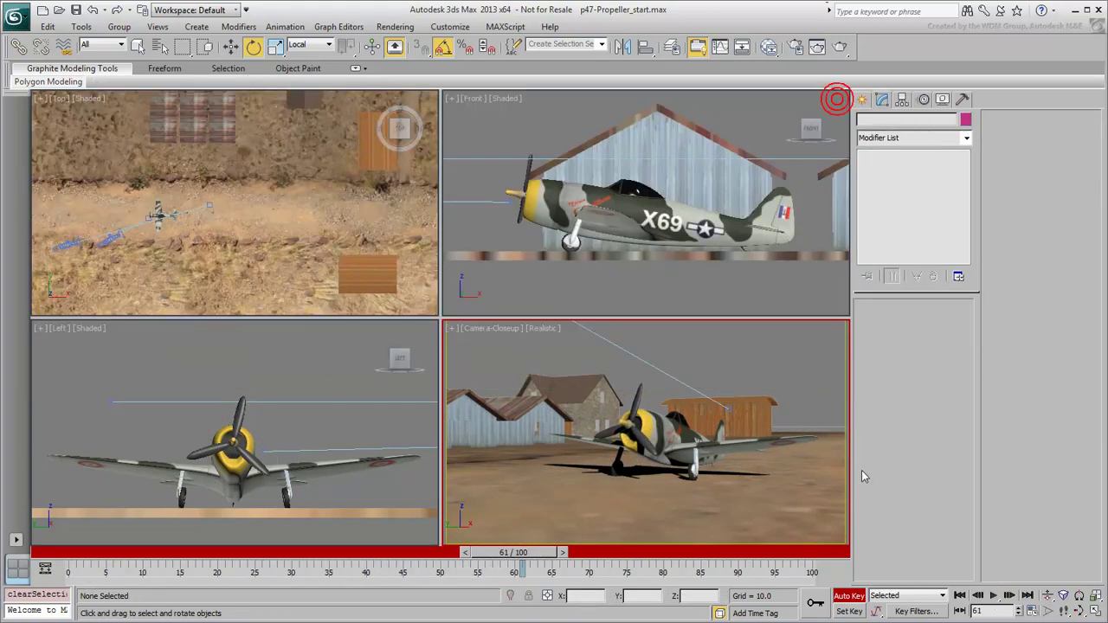
left_click(959, 598)
key("alt+w")
left_click(993, 597)
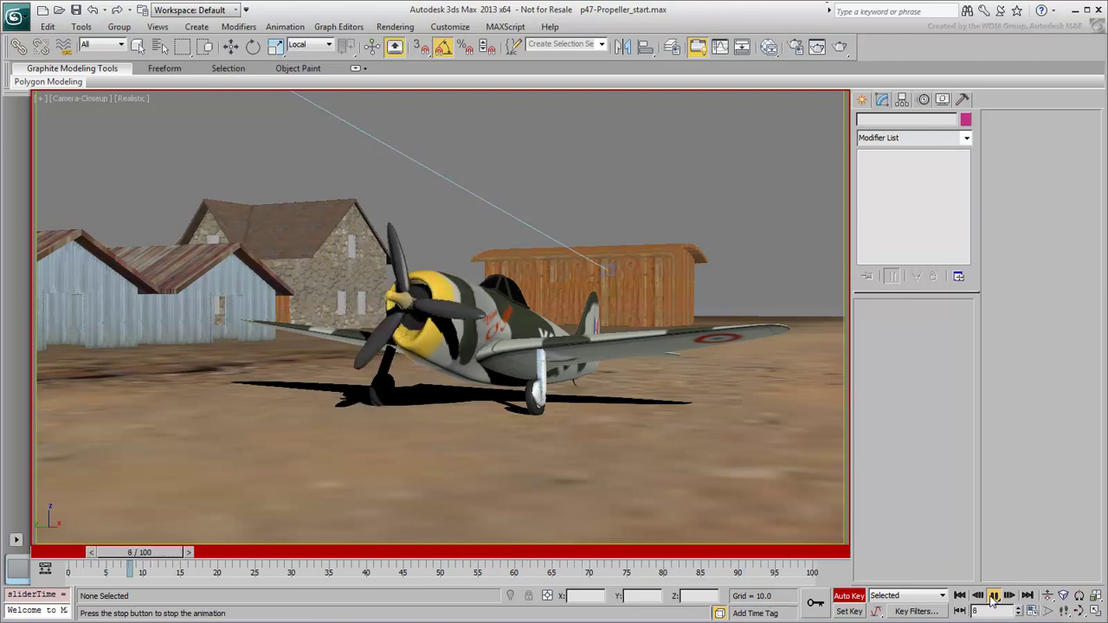
key("e")
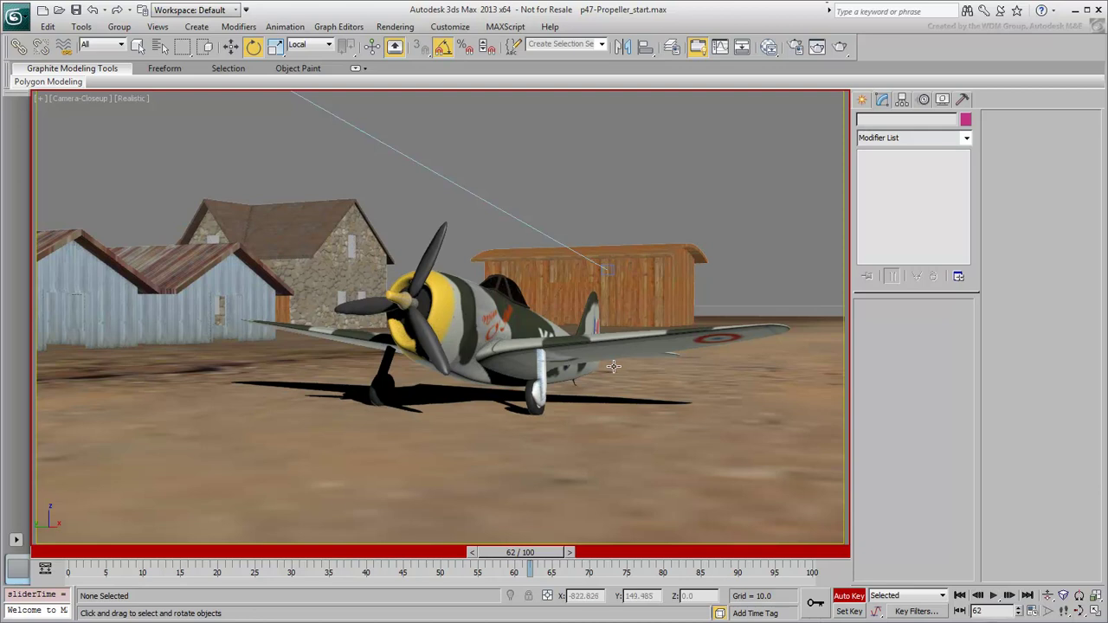
Step: Try a faster spin by moving the propeller's frame 10 key to frame 5 and playing the animation
left_click(426, 261)
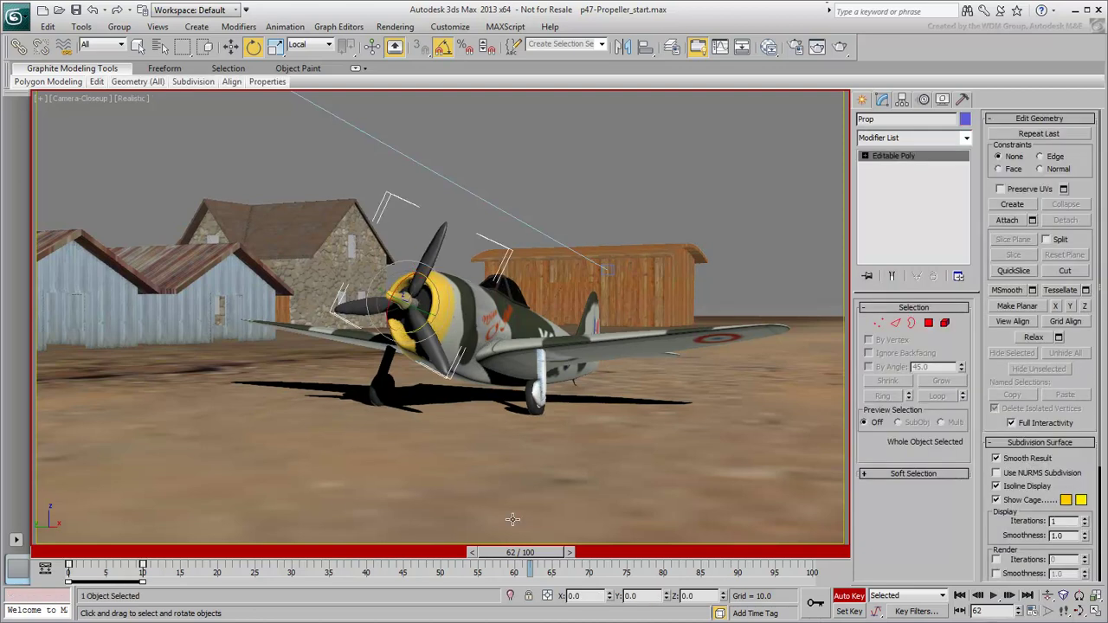
left_click(50, 562)
key("e")
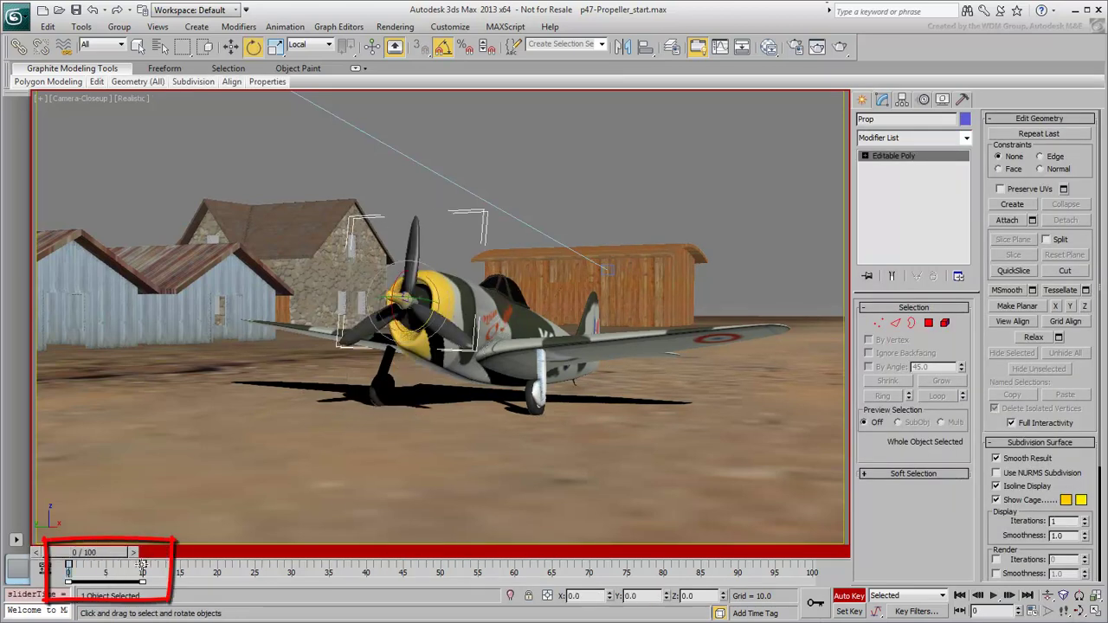
left_click_drag(143, 567, 106, 567)
left_click(994, 596)
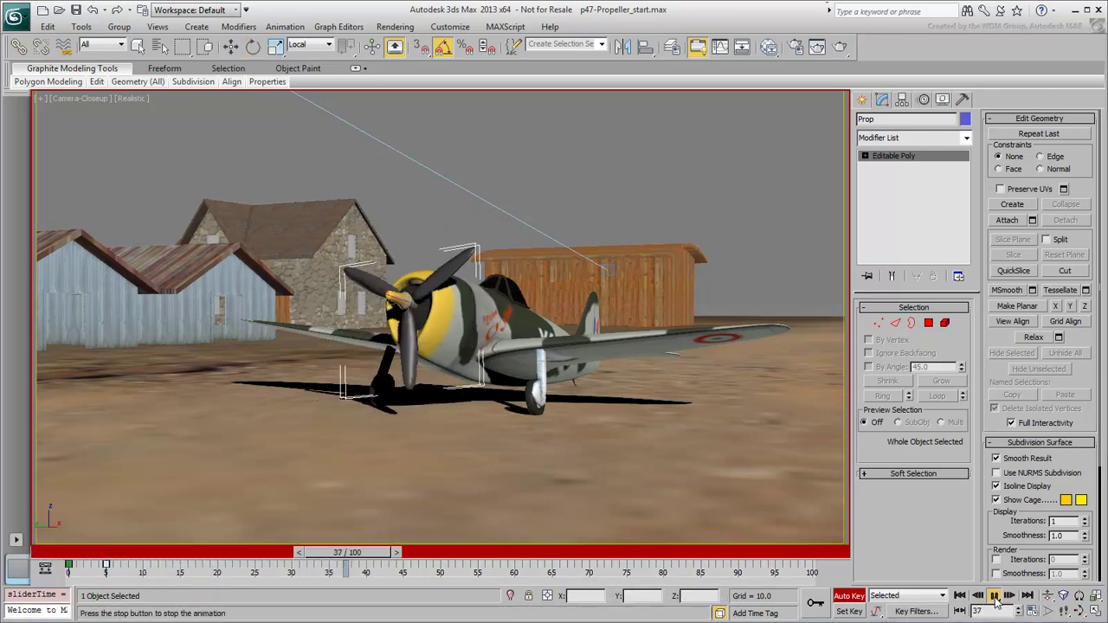
left_click(994, 596)
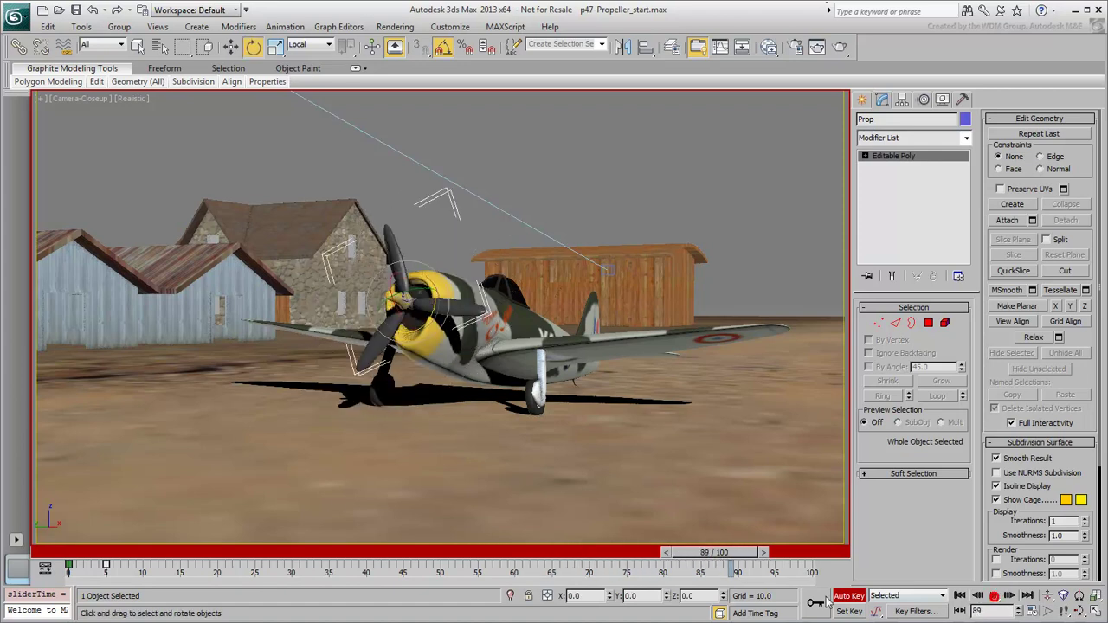
Step: Try a slower spin with the propeller's second key at frame 20 and play the animation
key("Home")
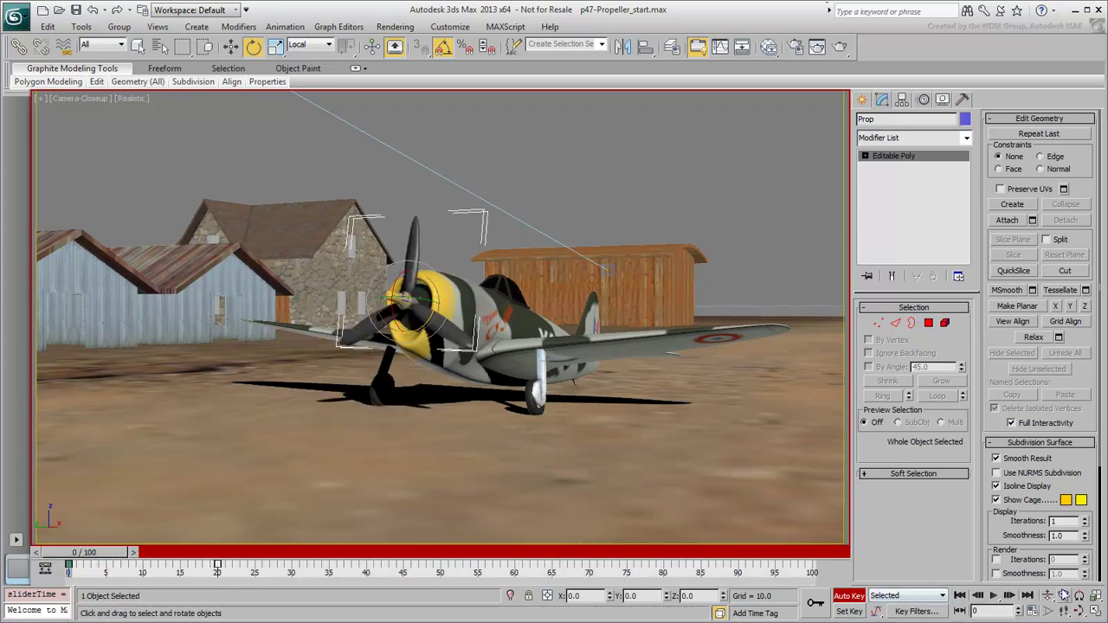
left_click(993, 595)
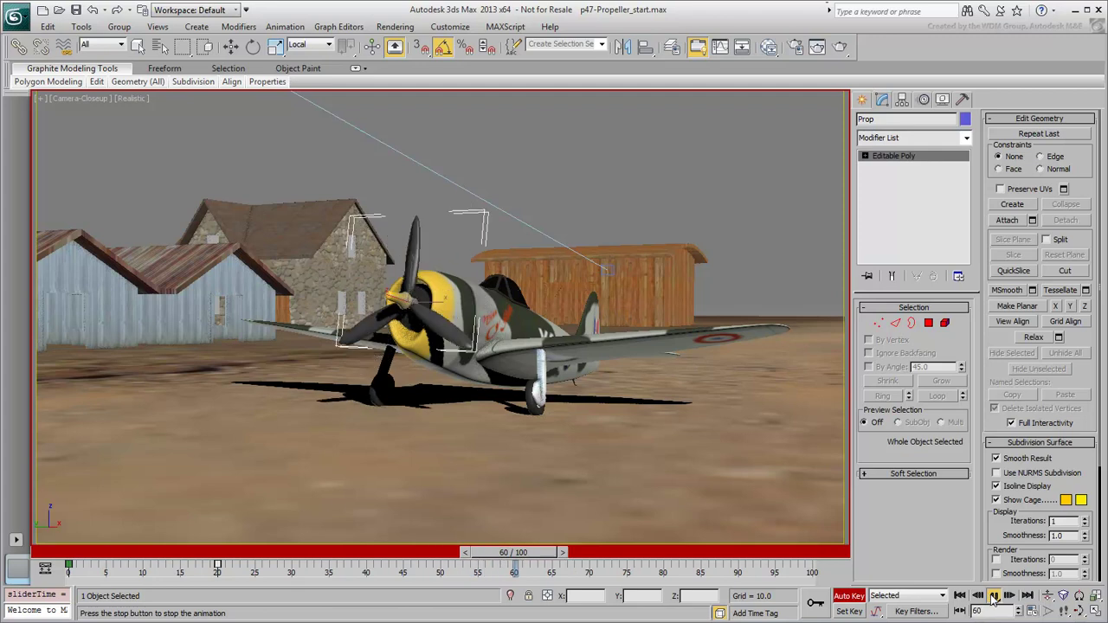
left_click(994, 595)
key("e")
left_click_drag(232, 554, 97, 553)
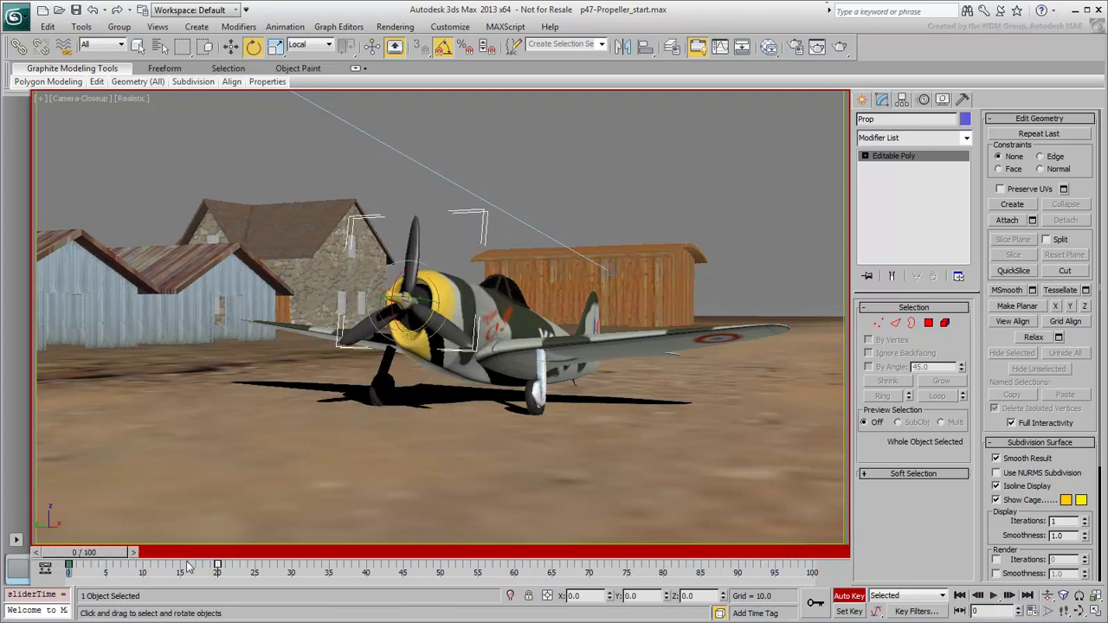
Step: Move the propeller's second key back to frame 10, play the animation and return to frame 0
left_click_drag(216, 567, 143, 568)
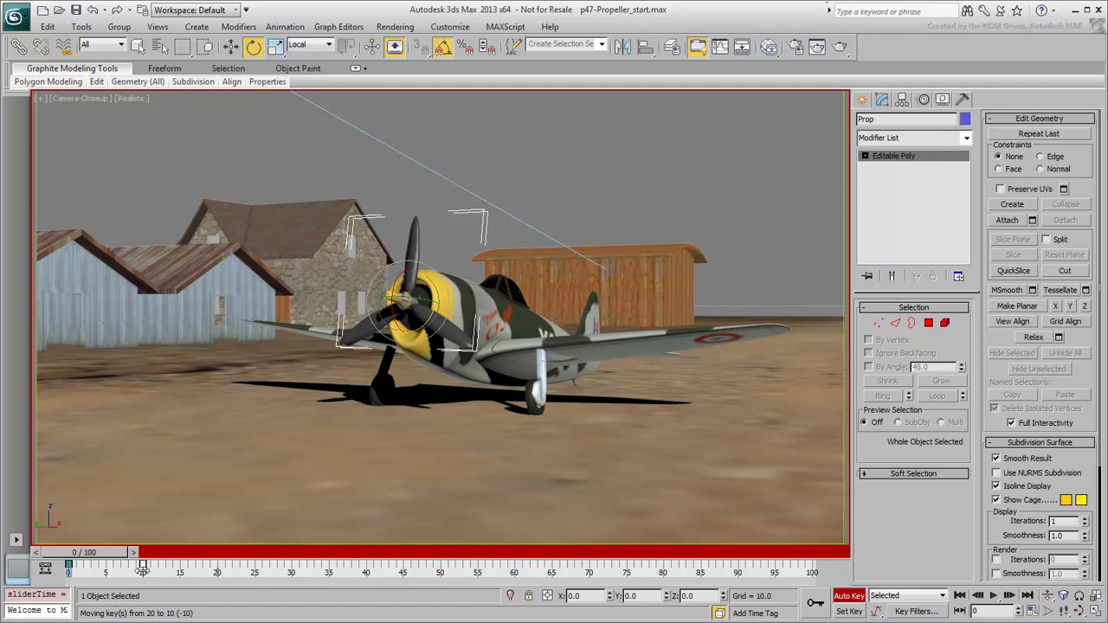
left_click(191, 572)
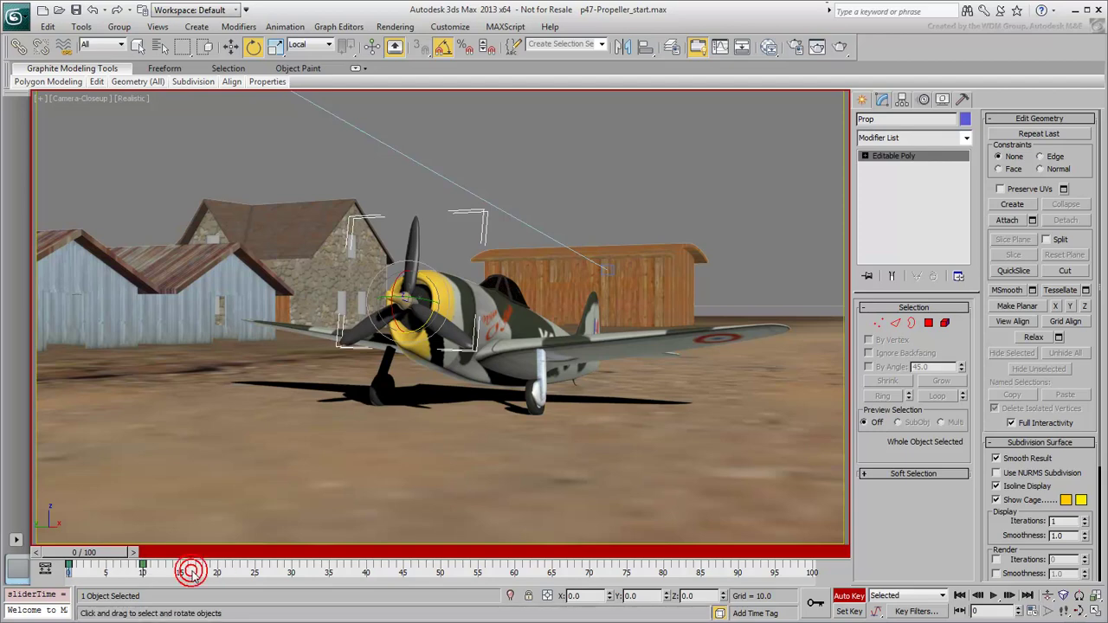
left_click(993, 597)
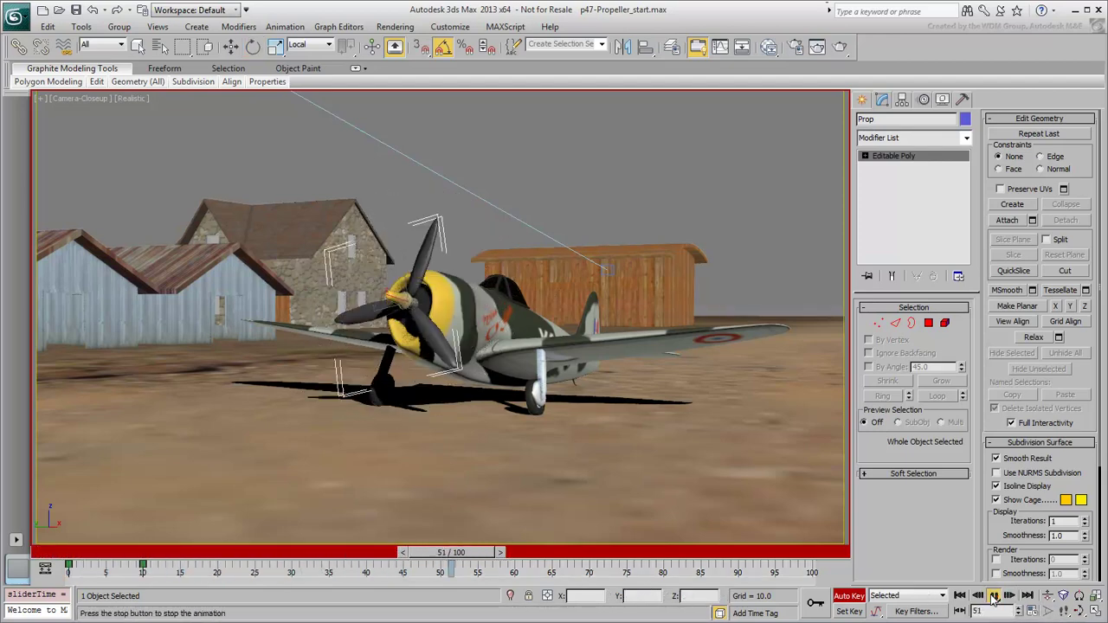
left_click(993, 596)
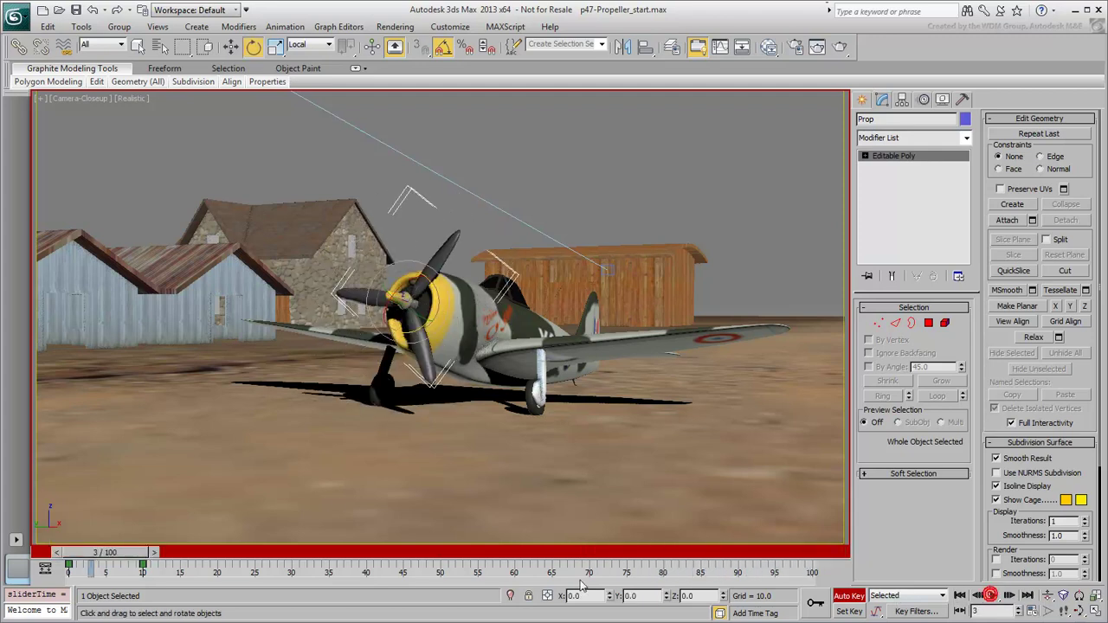
key("Home")
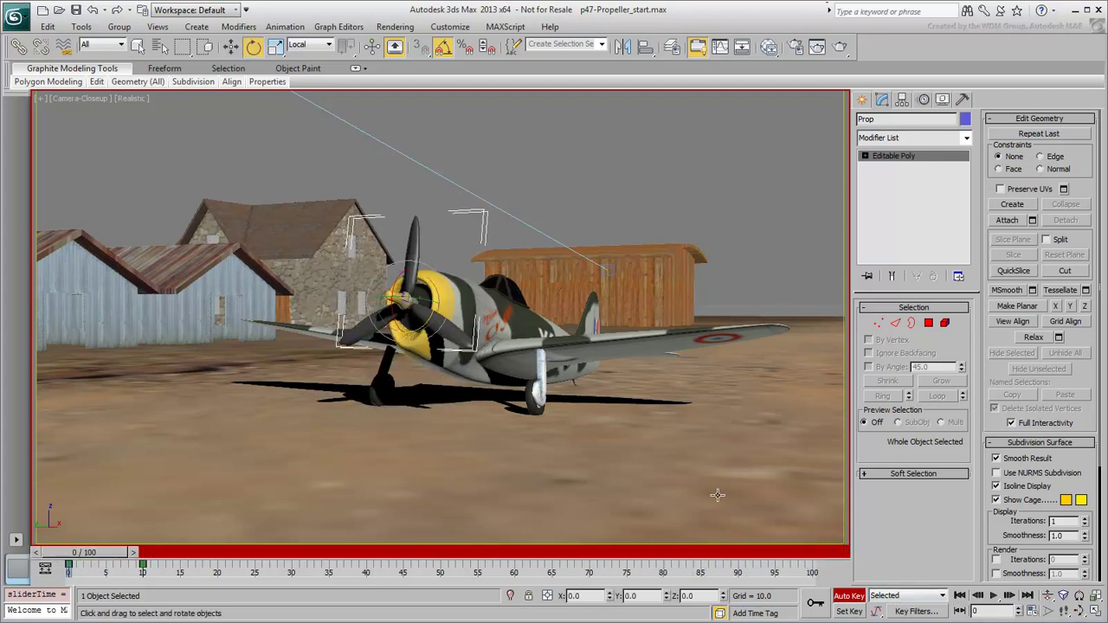
Step: Turn off Auto Key and reopen the Curve Editor on the propeller's Z Rotation curve, with the four viewports restored and the editor window shortened
left_click(849, 596)
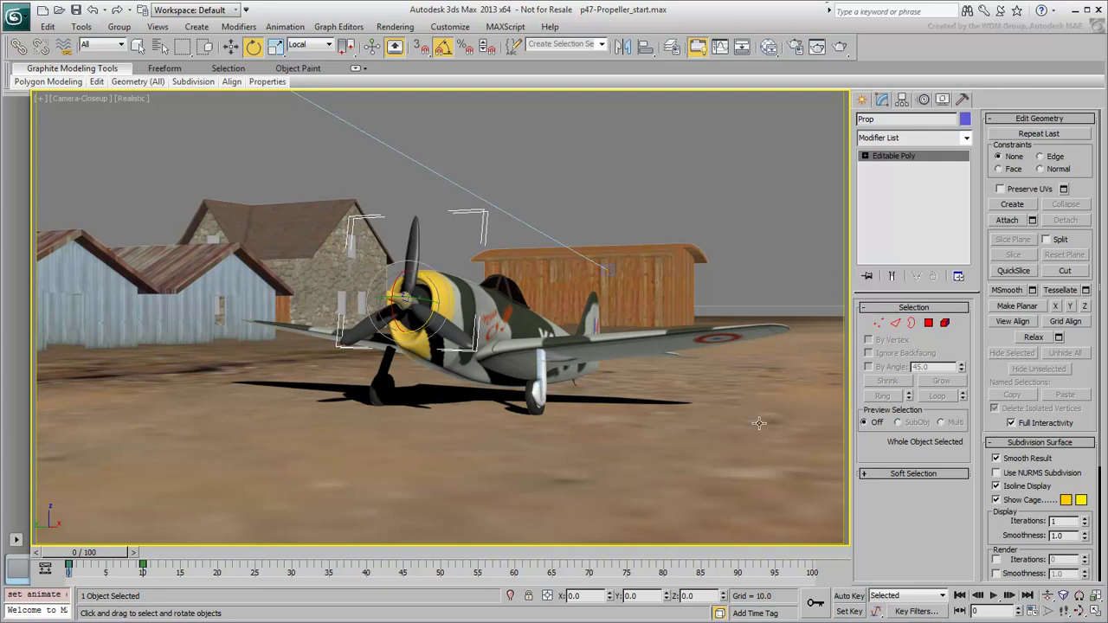
right_click(417, 289)
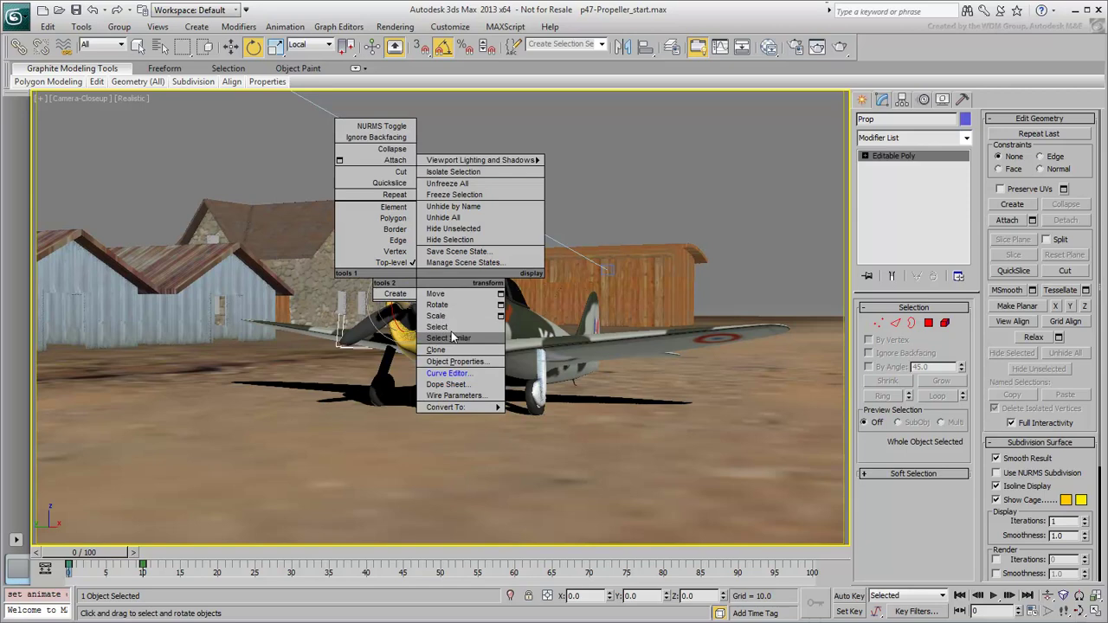
left_click(474, 374)
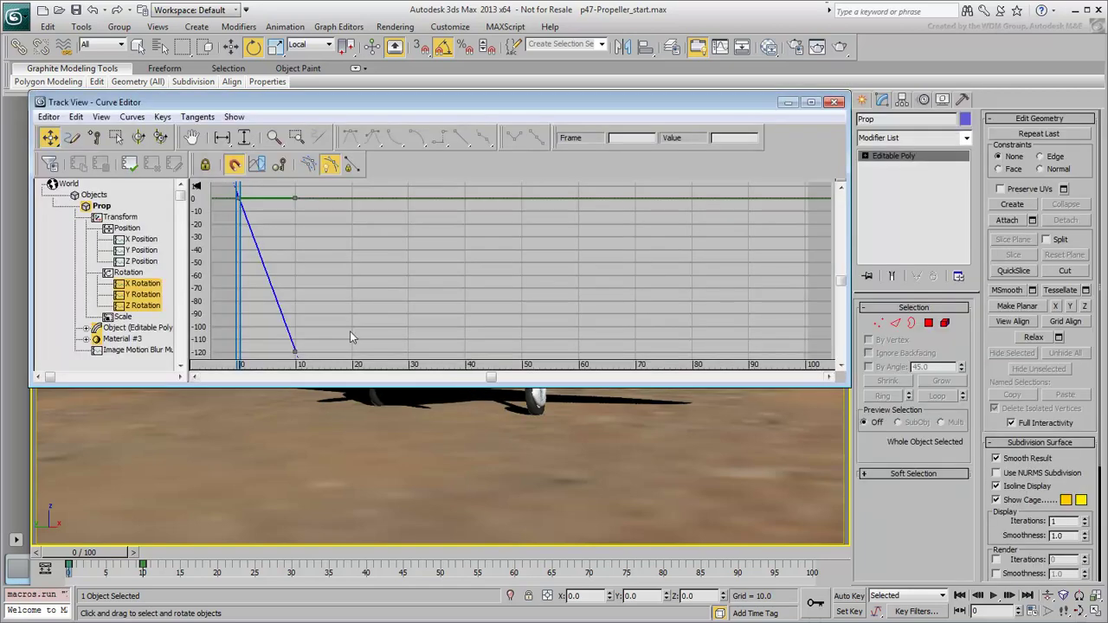
left_click(150, 306)
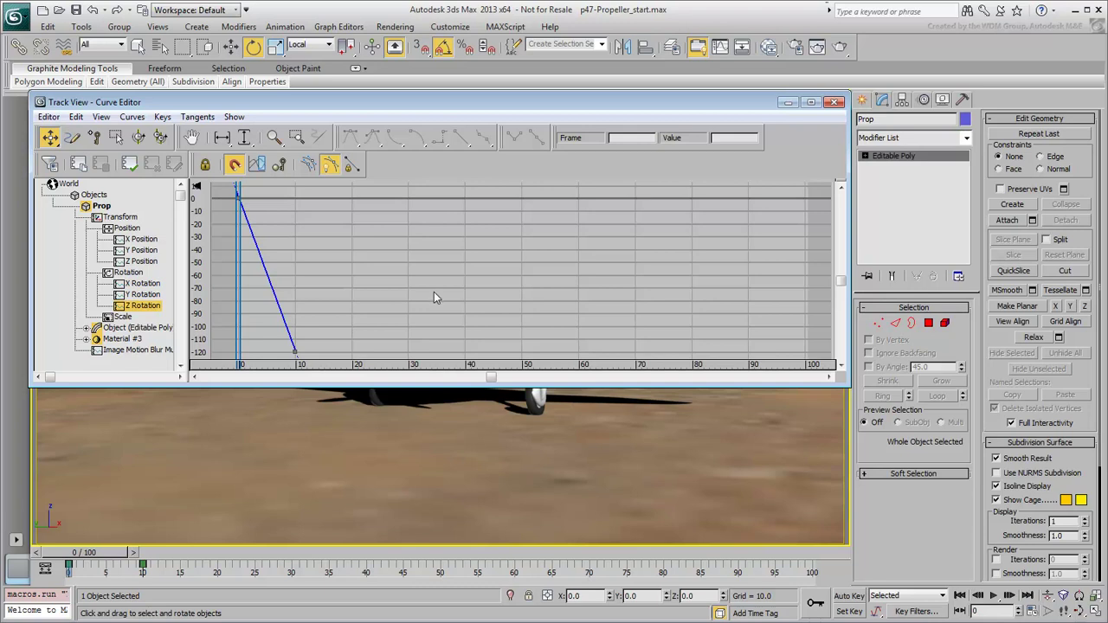
left_click(1095, 611)
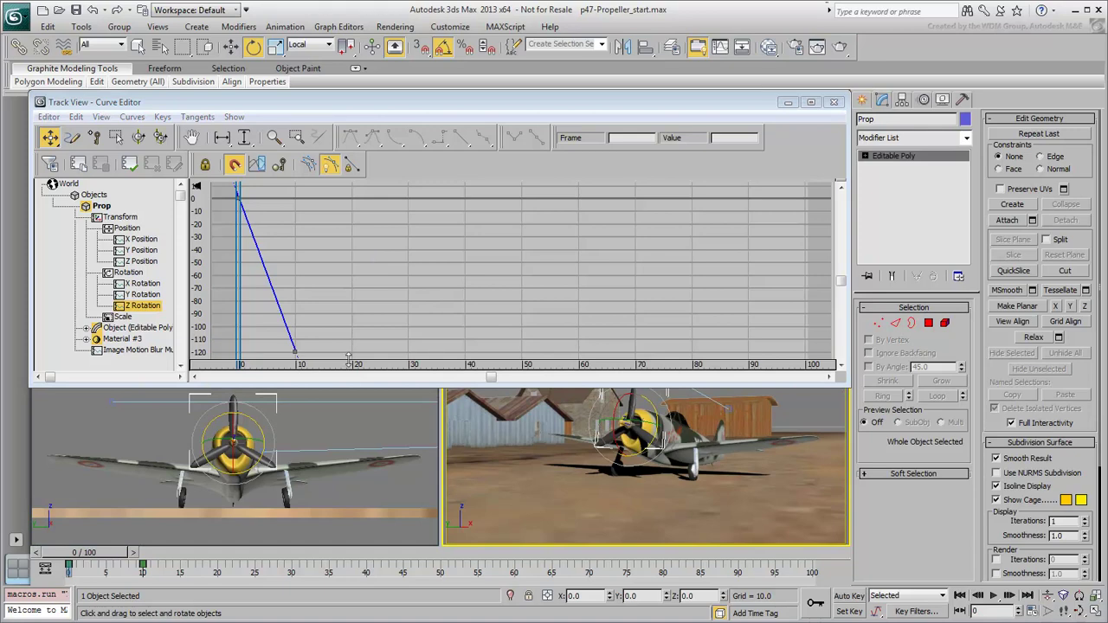
left_click_drag(346, 387, 336, 343)
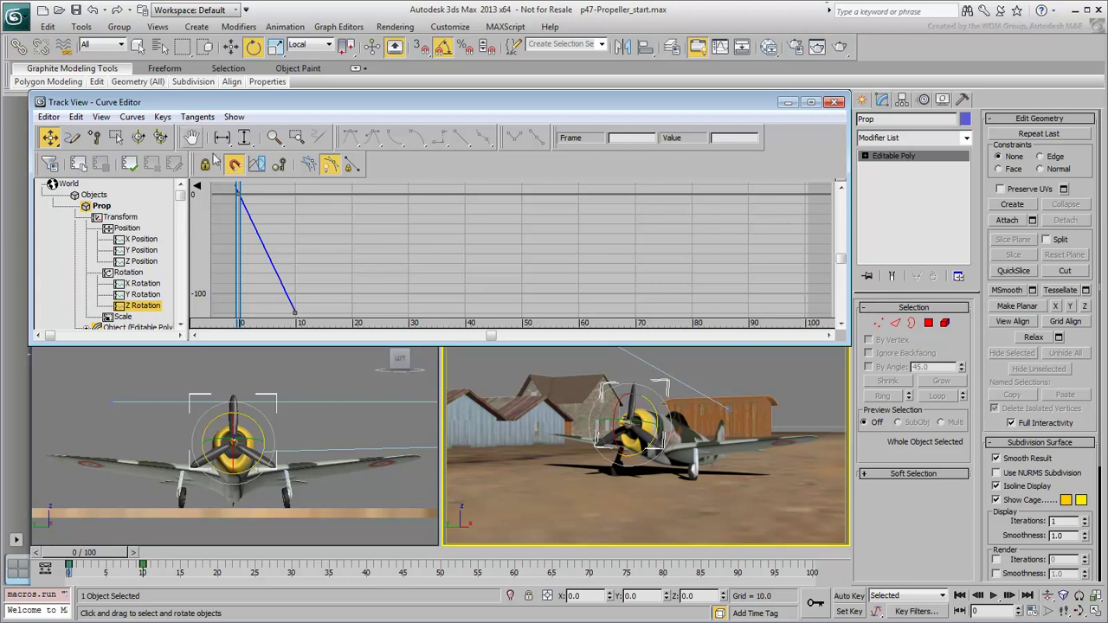
Step: Apply a multiplier curve to the propeller's Z Rotation, display it alone and select its key at frame 0
left_click(132, 117)
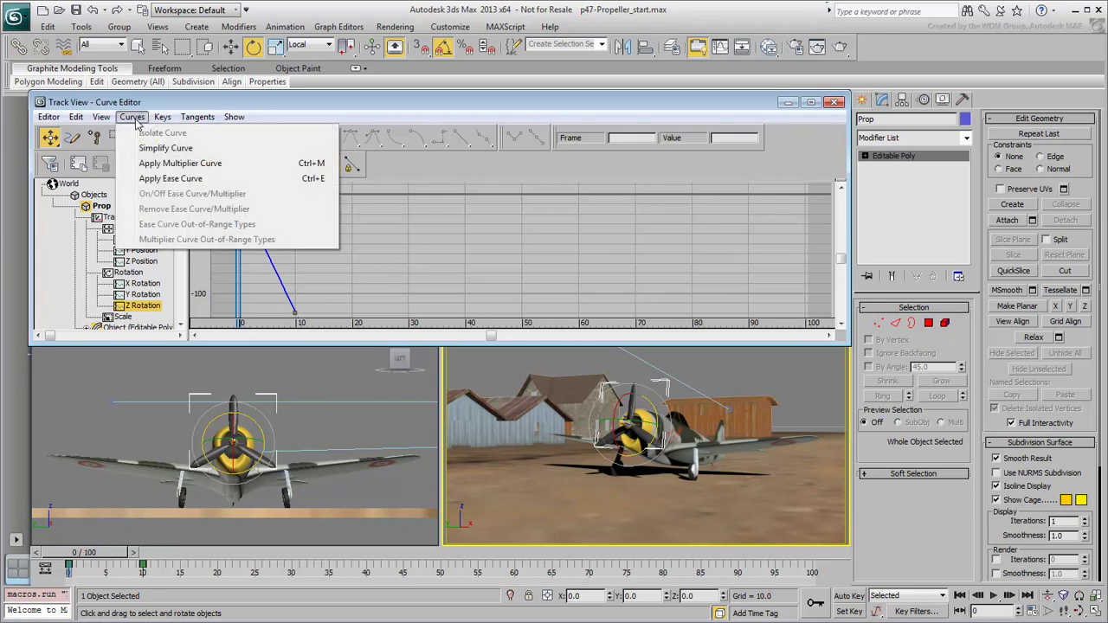
left_click(198, 165)
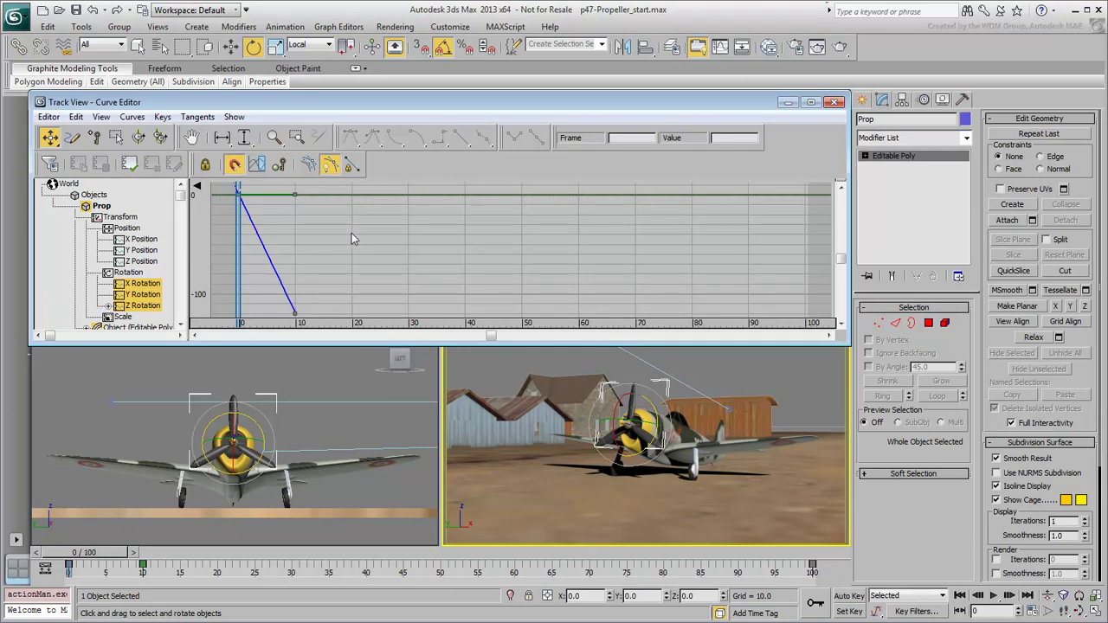
left_click(108, 305)
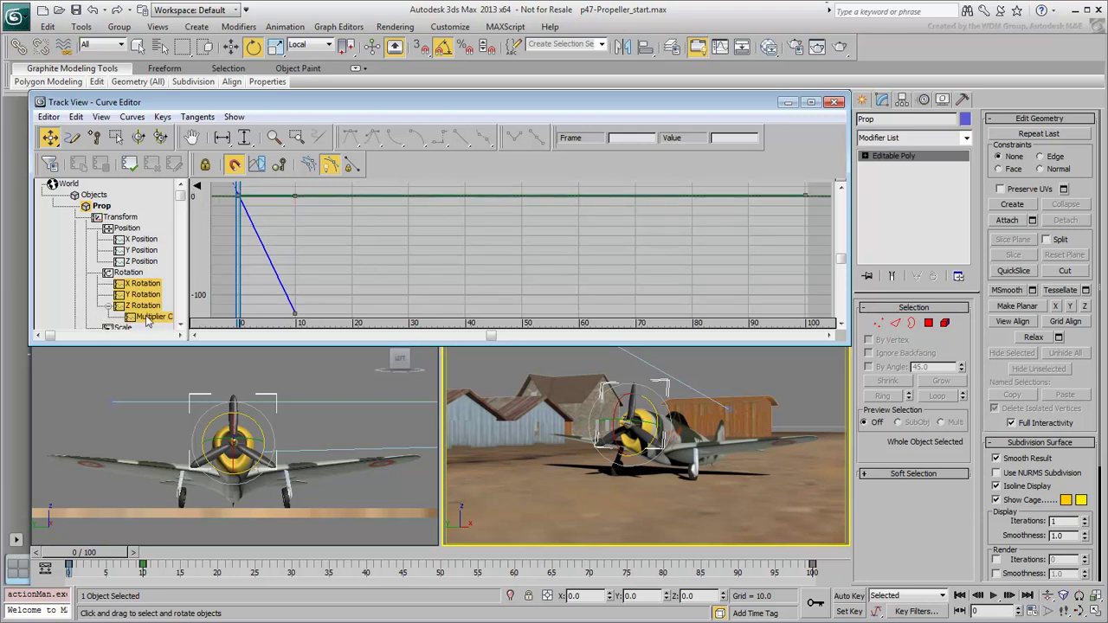
left_click(147, 316)
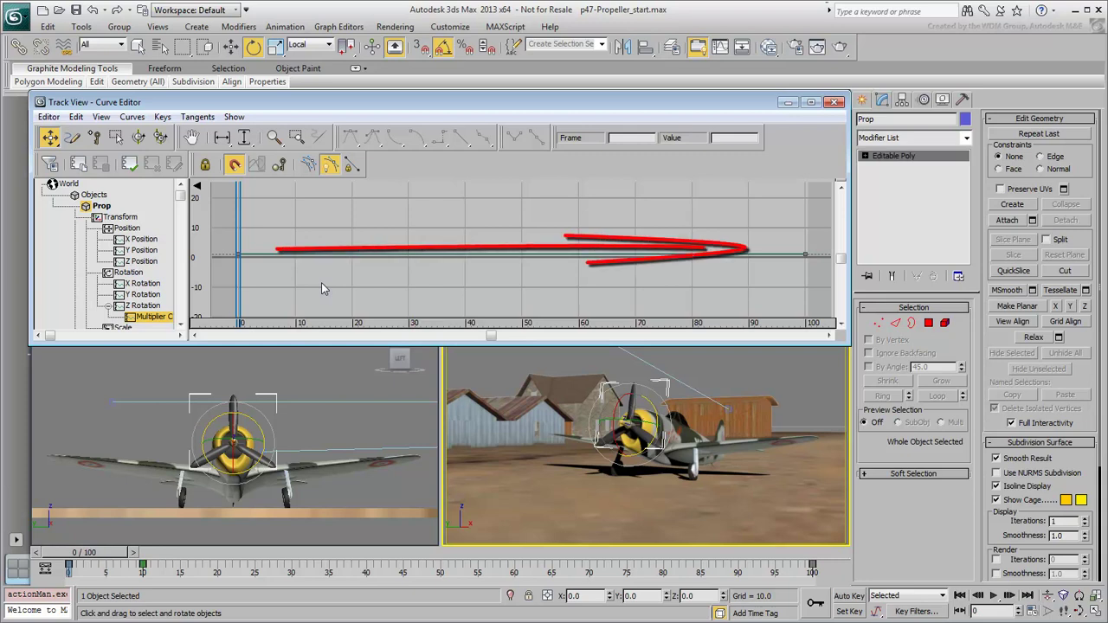
left_click_drag(292, 216, 229, 275)
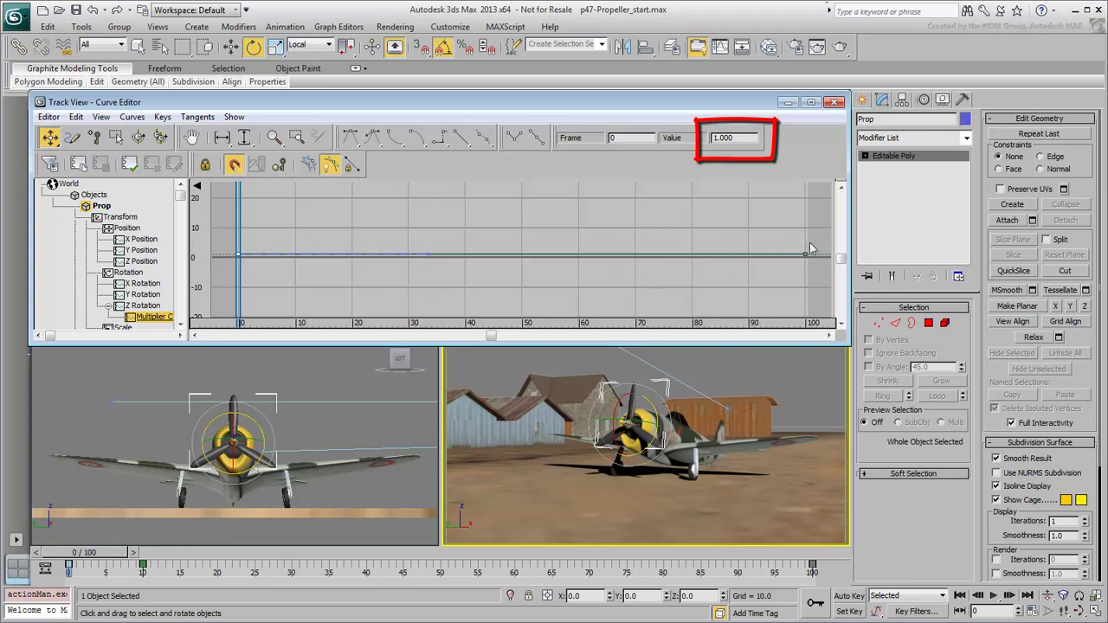
Step: Add two keys to the propeller's multiplier curve, at about frames 25 and 61, and return to moving keys
left_click_drag(819, 239, 771, 285)
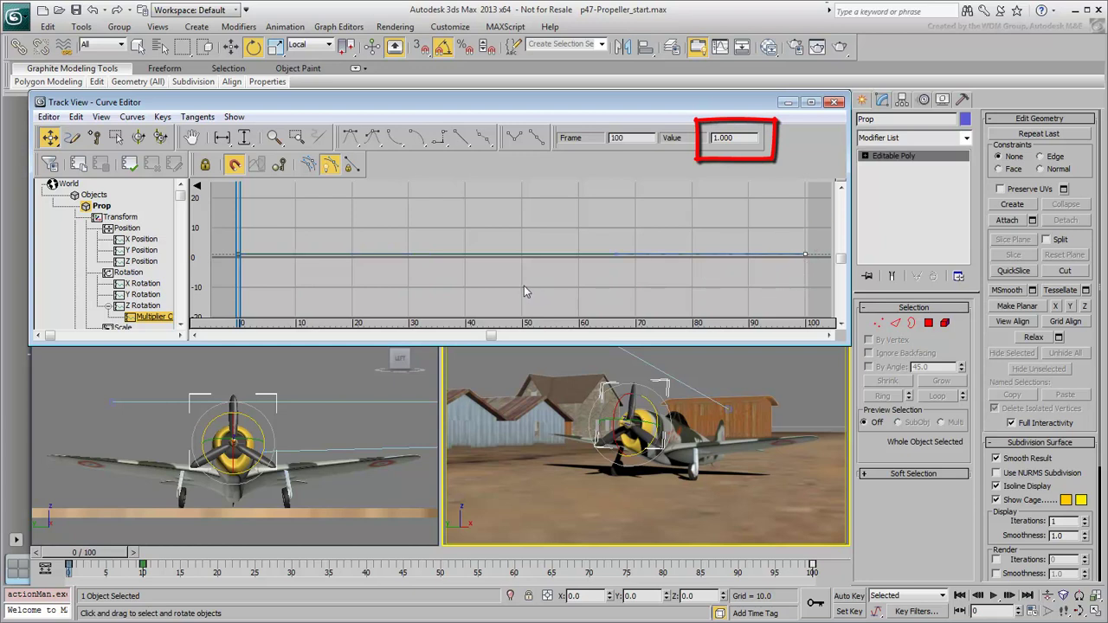
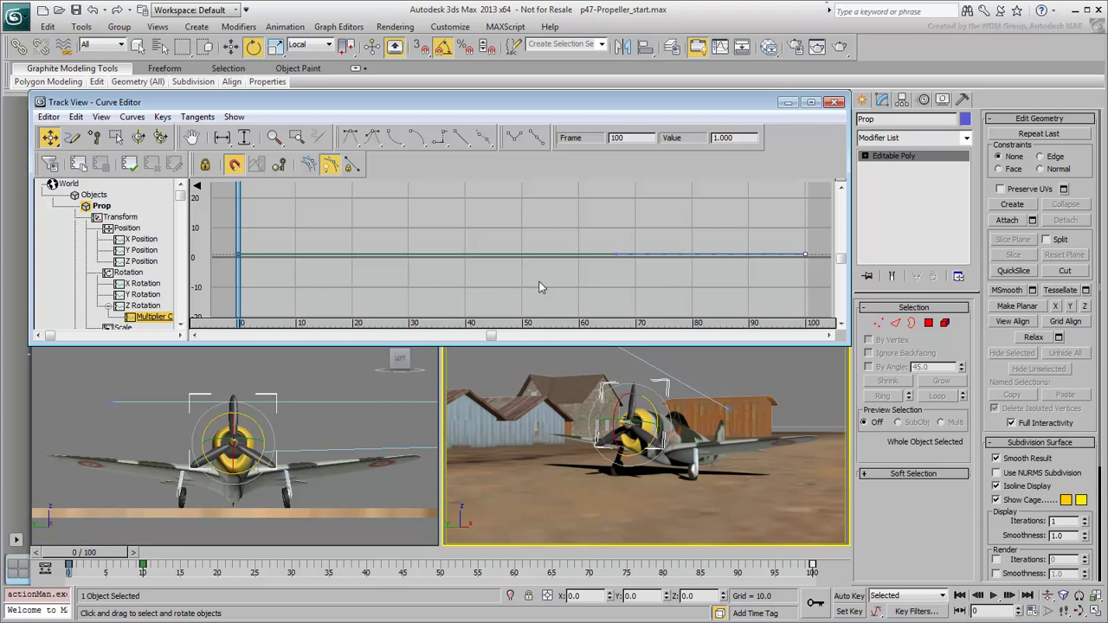
left_click(538, 287)
left_click(95, 138)
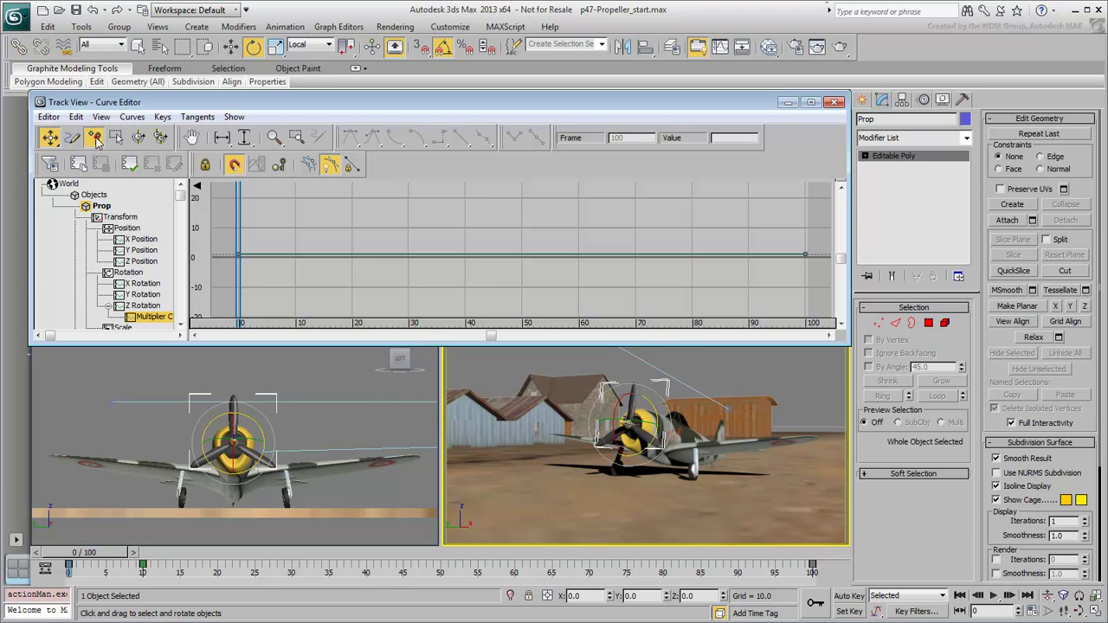
left_click(381, 255)
left_click(583, 254)
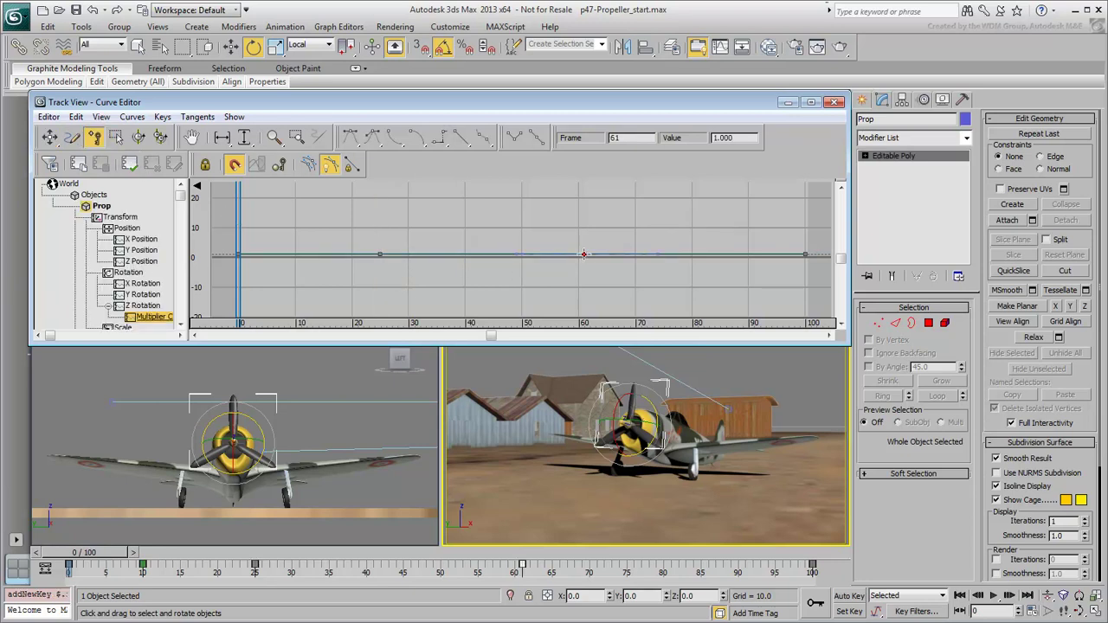
left_click(49, 138)
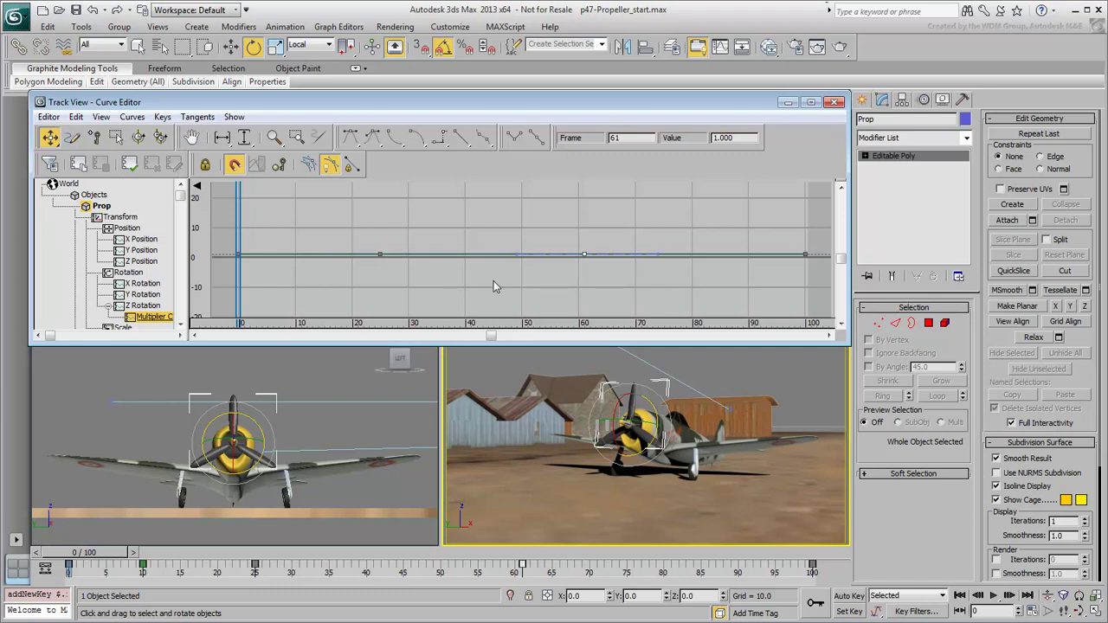
Step: Set the first two keys of the multiplier curve to a value of 0
left_click_drag(427, 206, 221, 297)
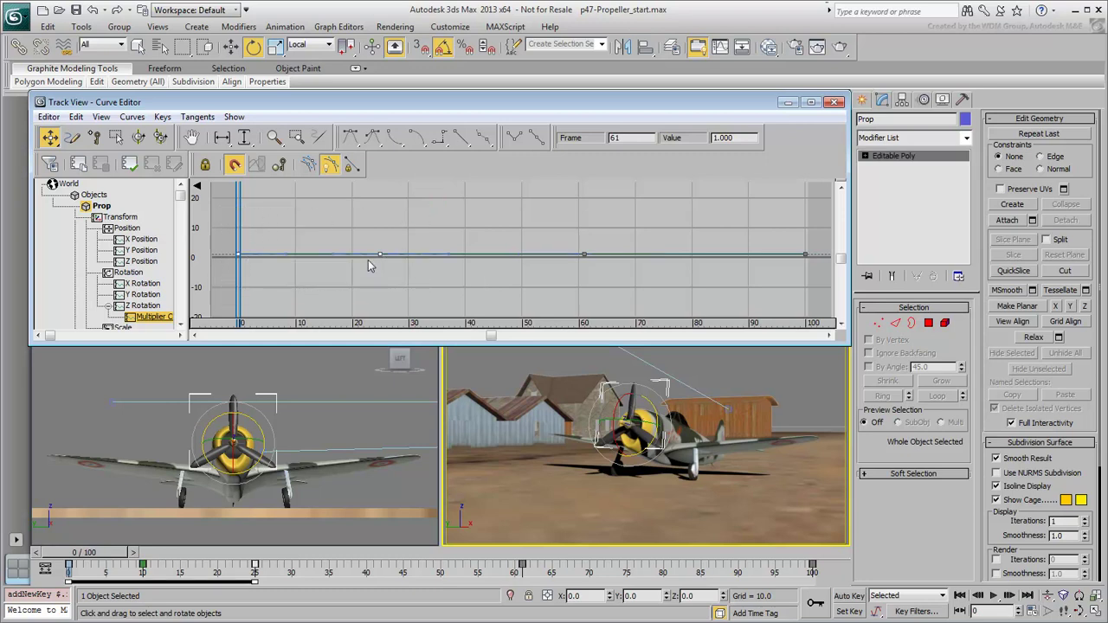
left_click_drag(740, 139, 711, 140)
type("0")
key("Return")
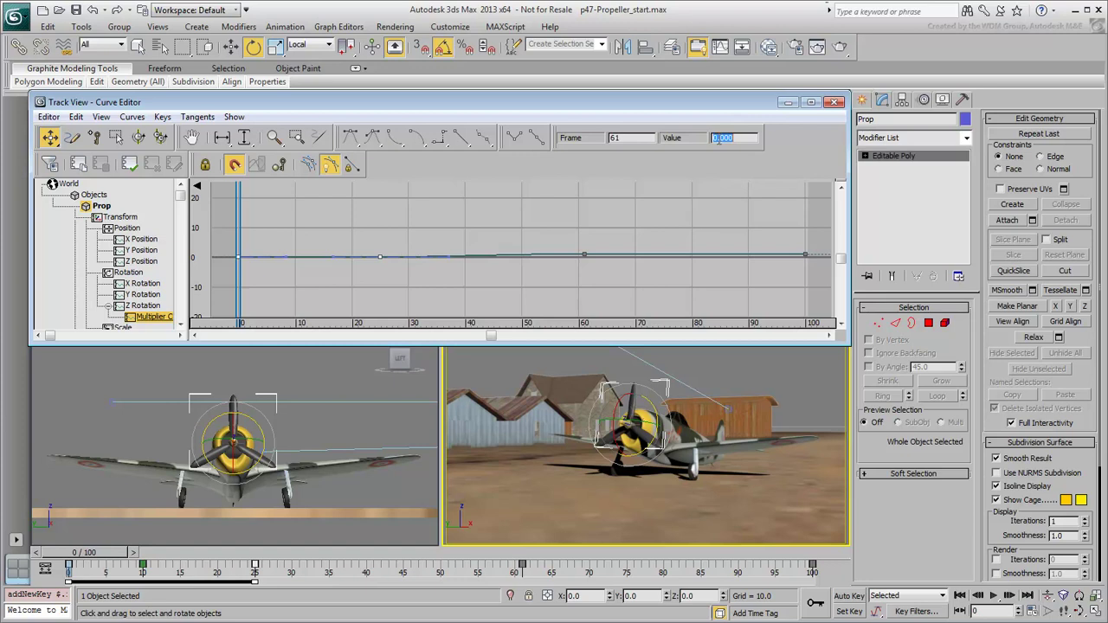
Step: Move the second key of the multiplier curve to frame 20
left_click(360, 291)
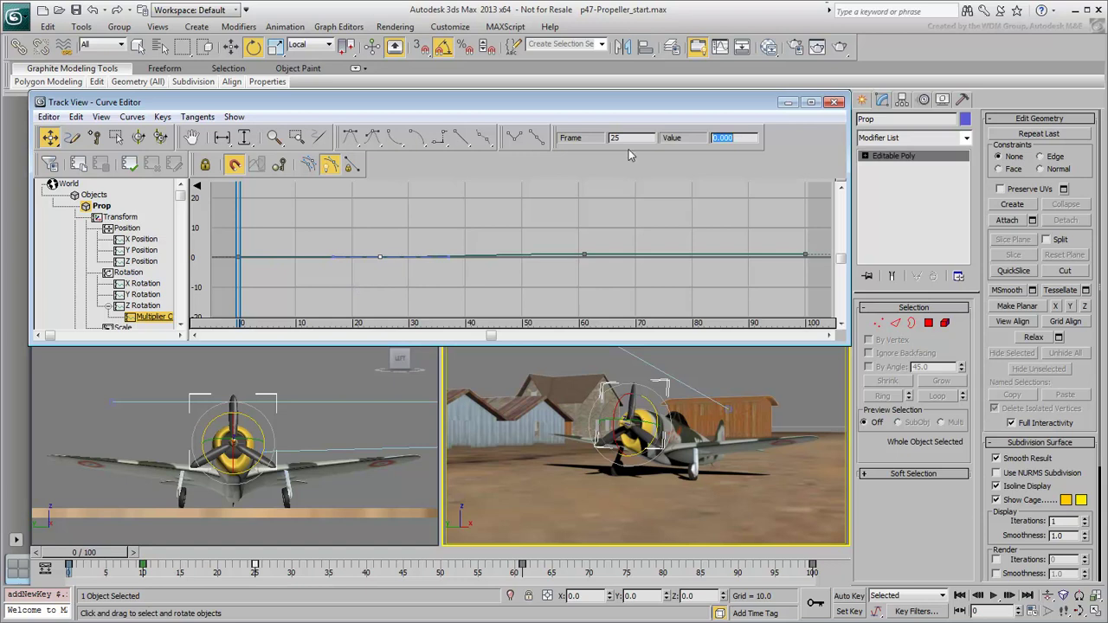
left_click_drag(640, 138, 623, 138)
type("20")
key("Return")
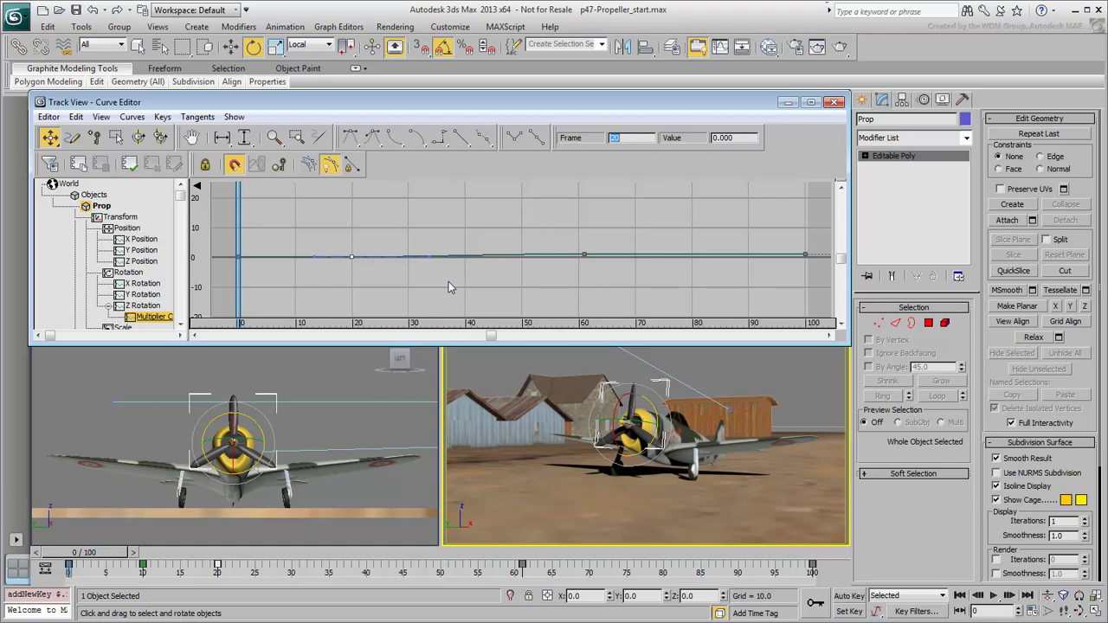
Step: Move the third key of the multiplier curve to frame 70 and set its value to 0.5
left_click_drag(560, 263, 522, 280)
type("70")
key("Return")
double_click(740, 138)
type("0.5")
key("Return")
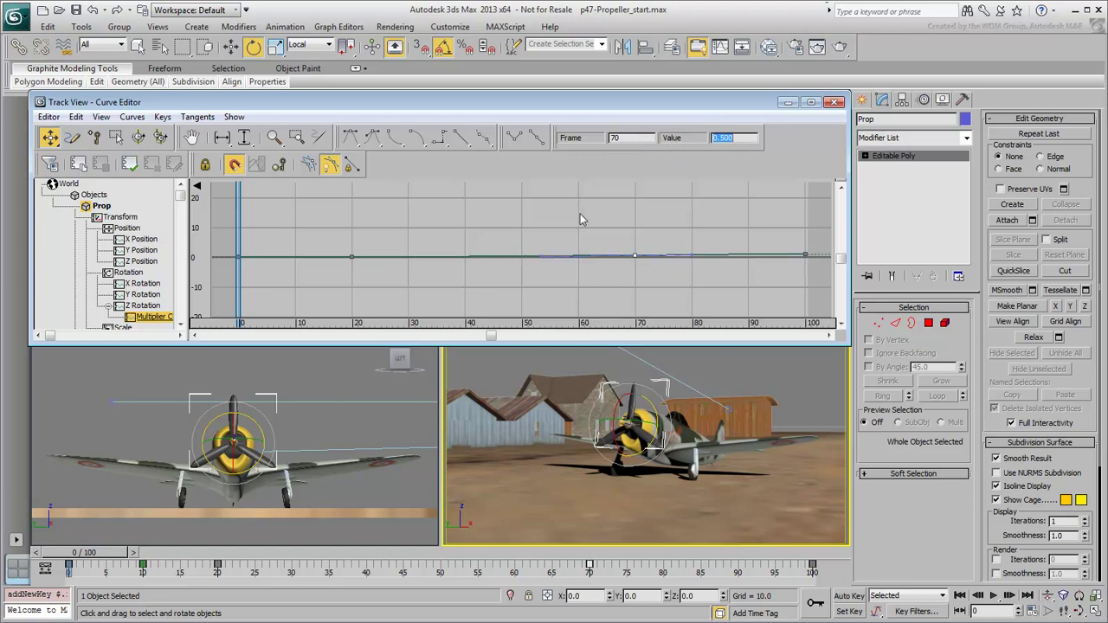
Step: Move the last key of the multiplier curve to frame 80 and set its value to 10
left_click(805, 255)
double_click(631, 138)
type("80")
key("Return")
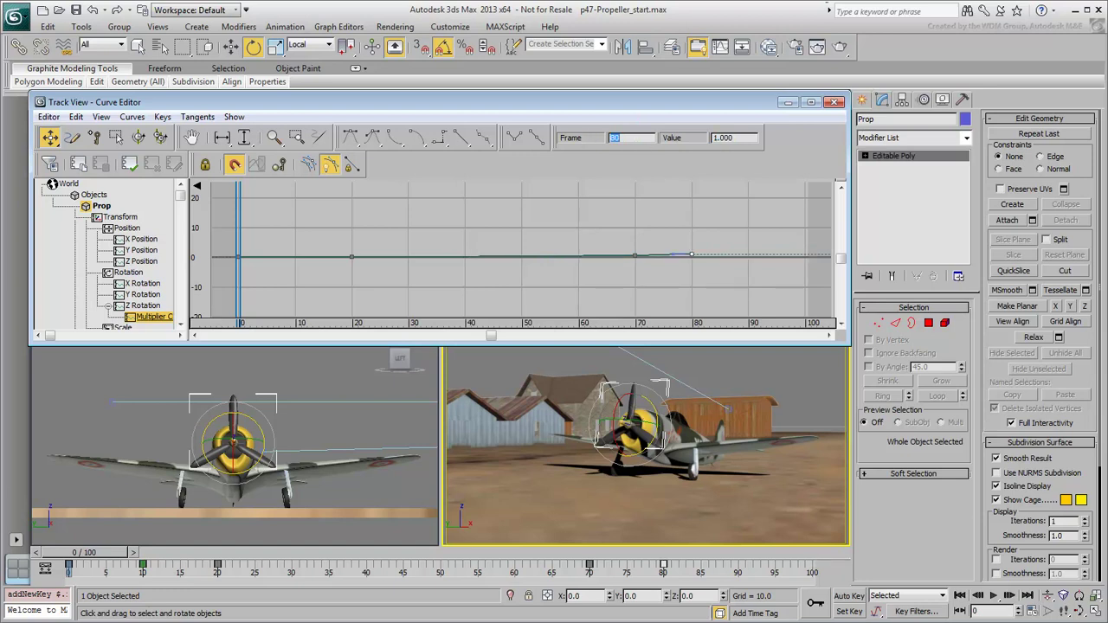
double_click(727, 137)
type("10")
key("Return")
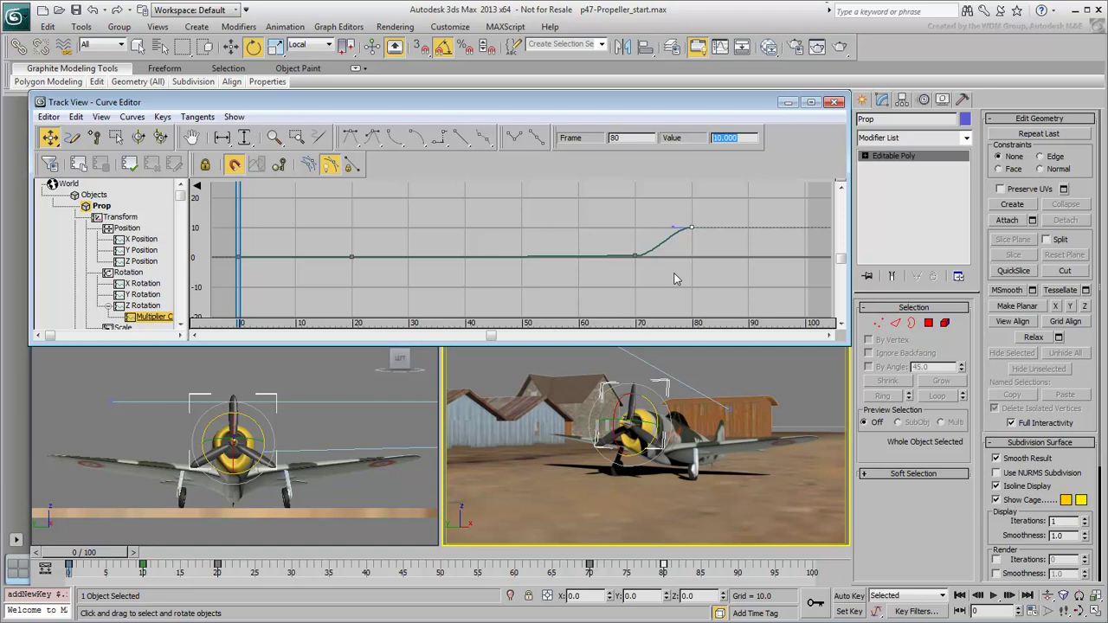
Step: Play the animation, stop it and scrub to frame 85 to examine the propeller's fast rotation
left_click(992, 595)
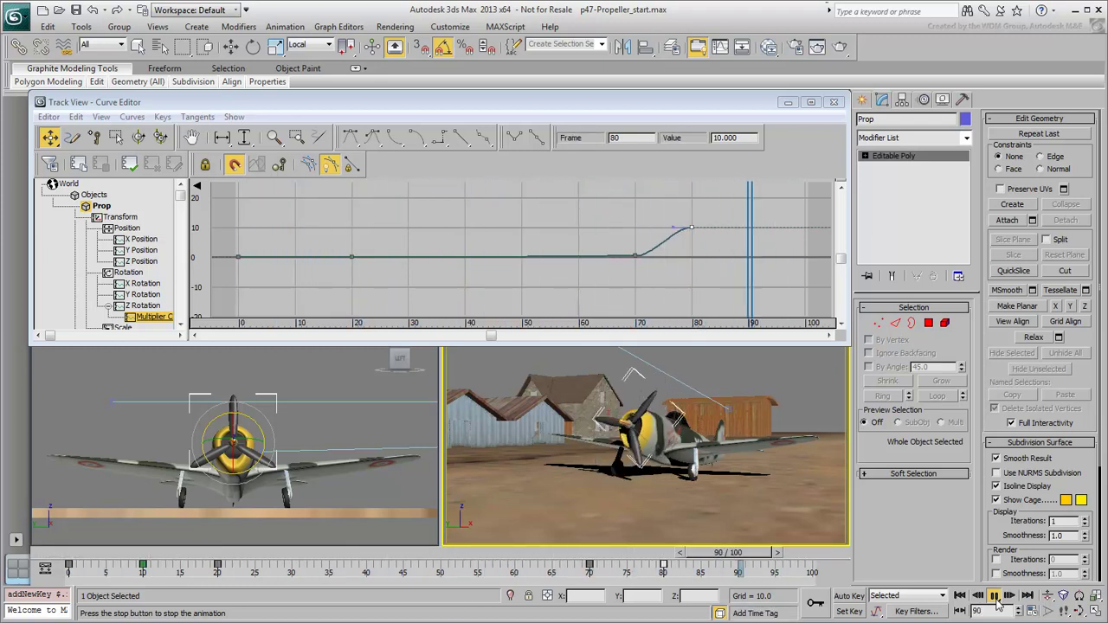
left_click(995, 597)
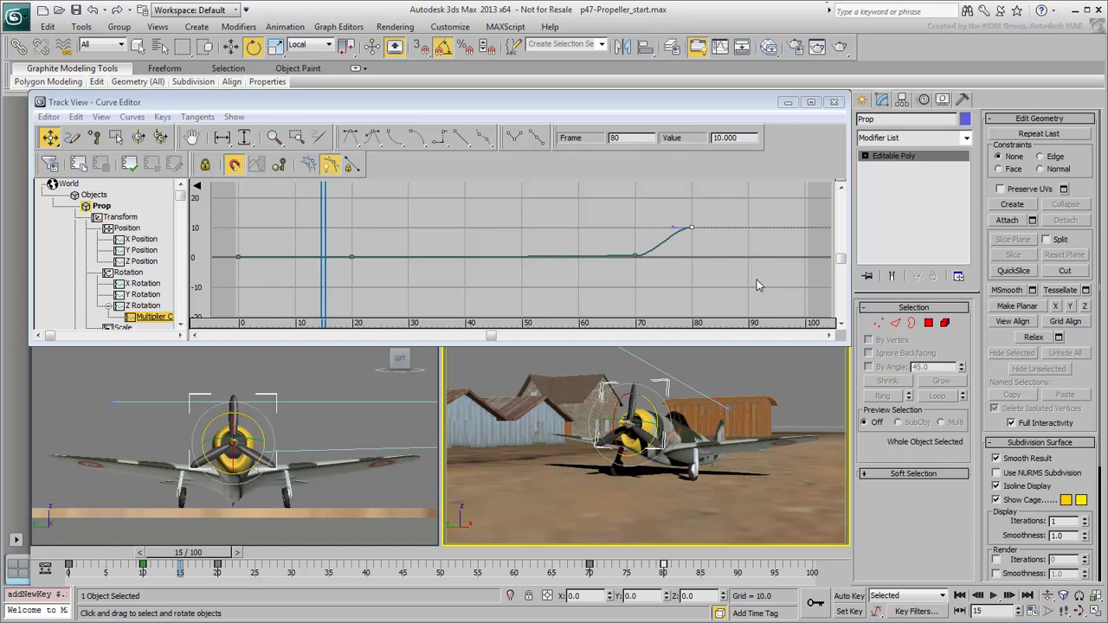
left_click_drag(586, 559, 699, 553)
key("e")
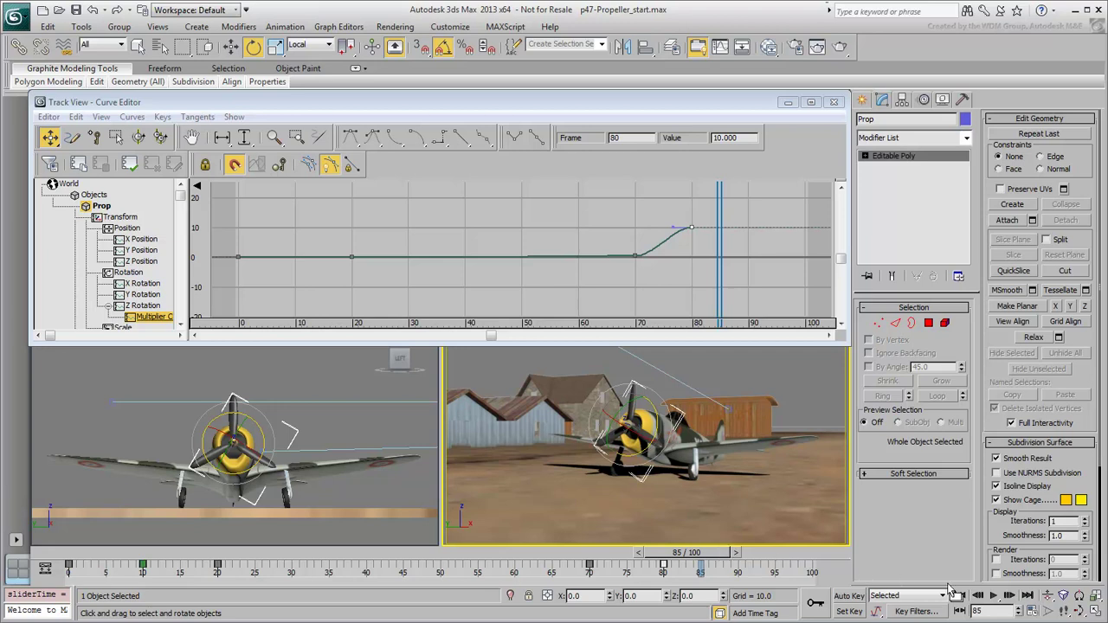
Step: Switch the time display to FRAME:TICKS and scrub past frame 80 to examine the propeller's rotation between frames
left_click(1030, 612)
left_click(580, 215)
left_click(566, 455)
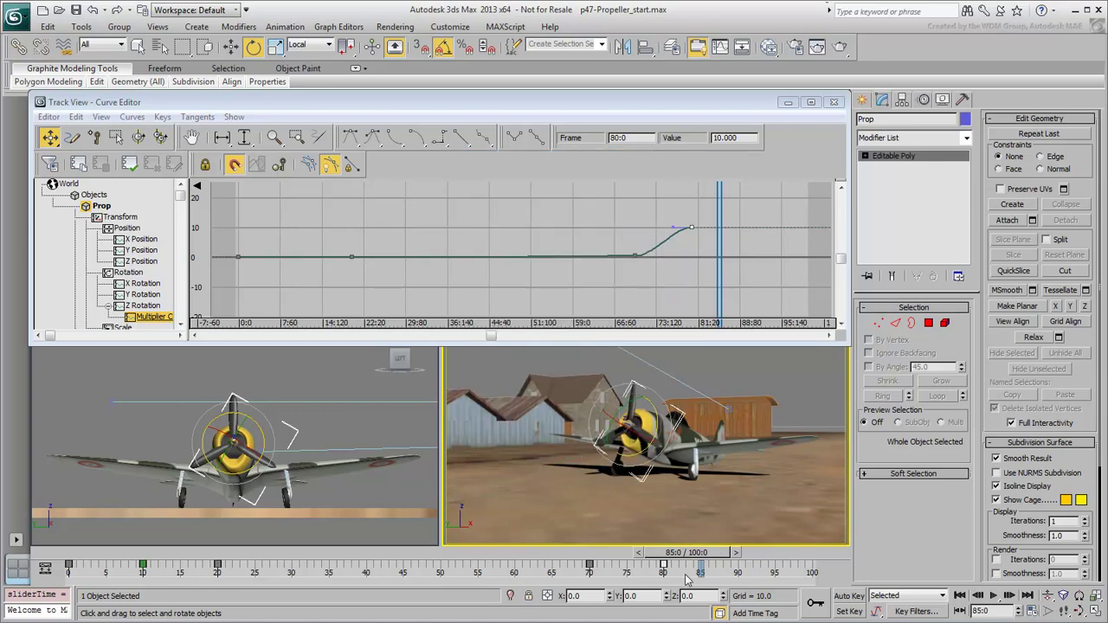
mouse_move(663, 558)
left_mouse_down()
mouse_move(618, 563)
mouse_move(647, 567)
left_mouse_up()
key("e")
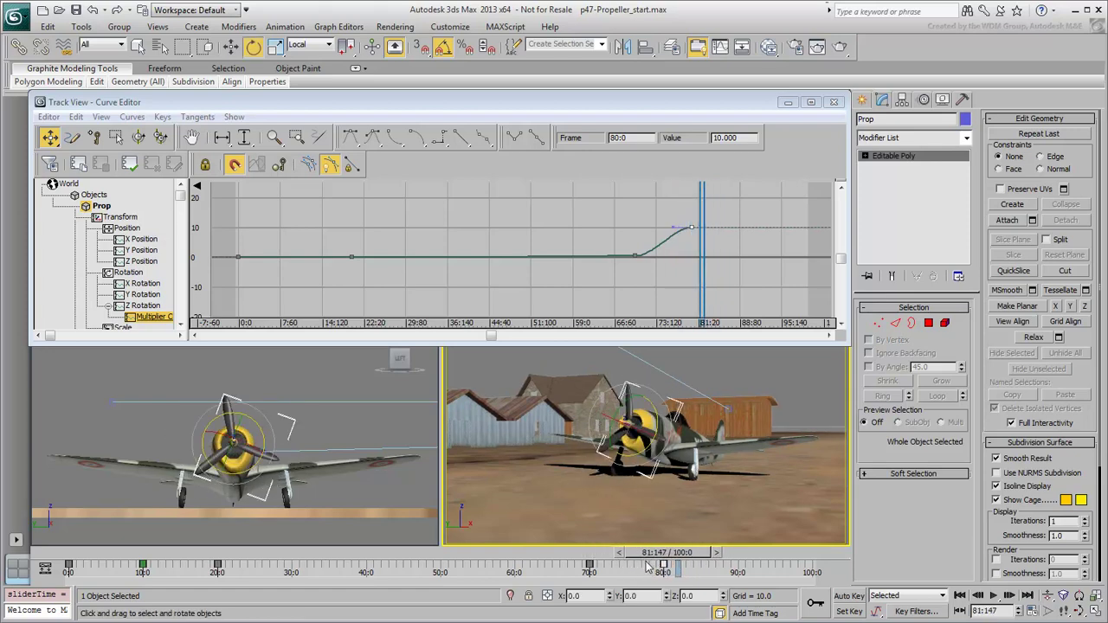
Step: Set the time display back to Frames
left_click(1029, 610)
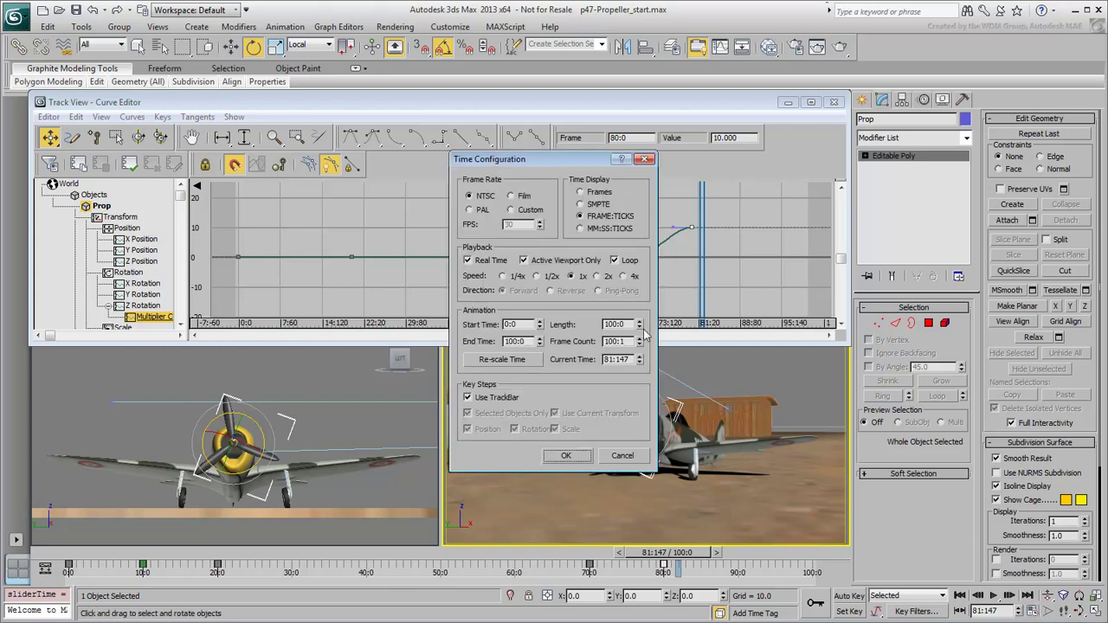
left_click(594, 192)
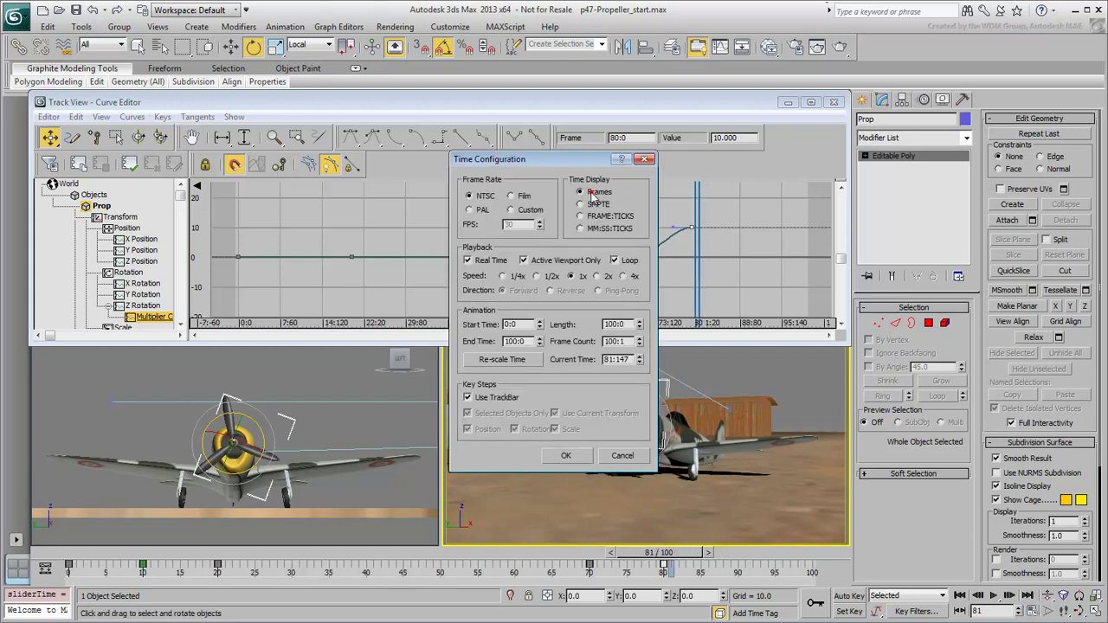
left_click(564, 456)
Step: Display the propeller's Z Rotation curve and set its key at frame 10 to -130
left_click(139, 308)
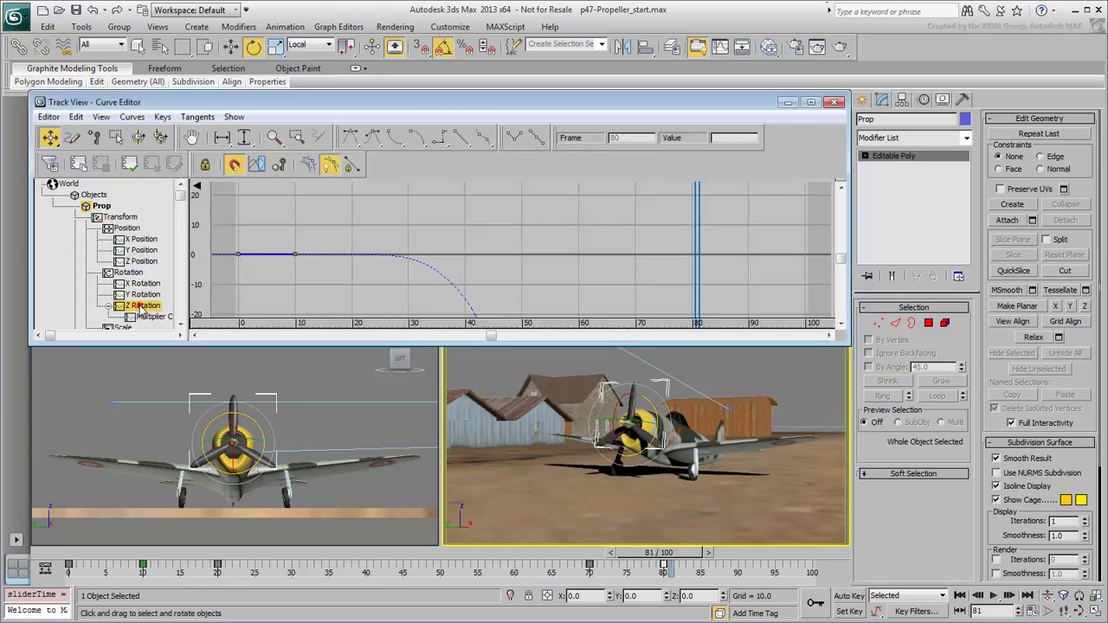
middle_click_drag(345, 298, 332, 234)
scroll(356, 240, "down", 2)
left_click_drag(327, 199, 296, 236)
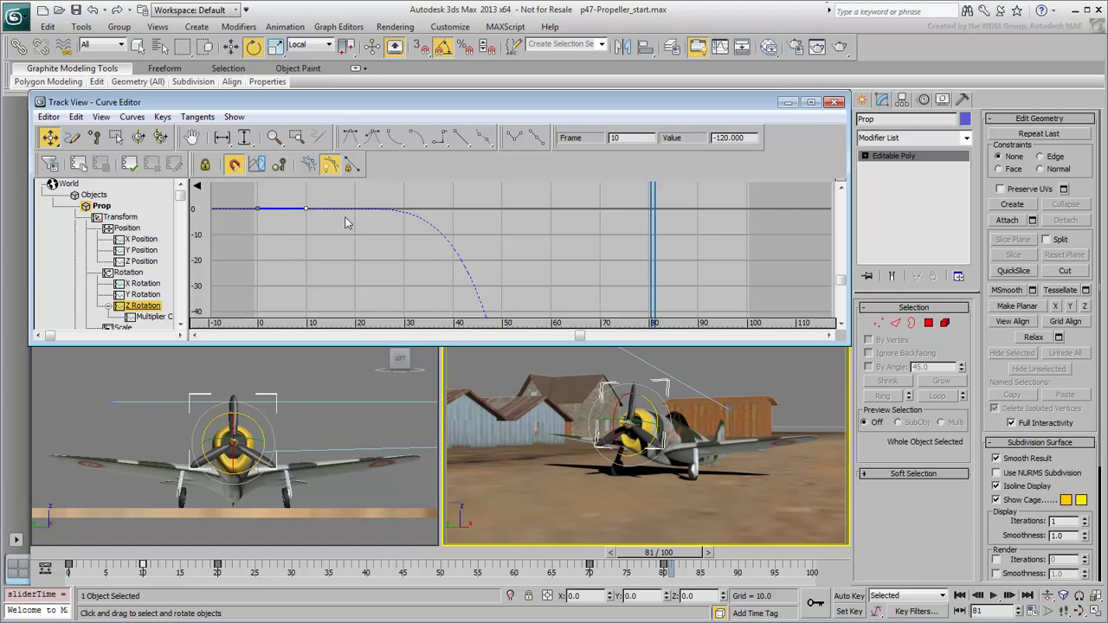
double_click(746, 139)
type("-130")
key("Return")
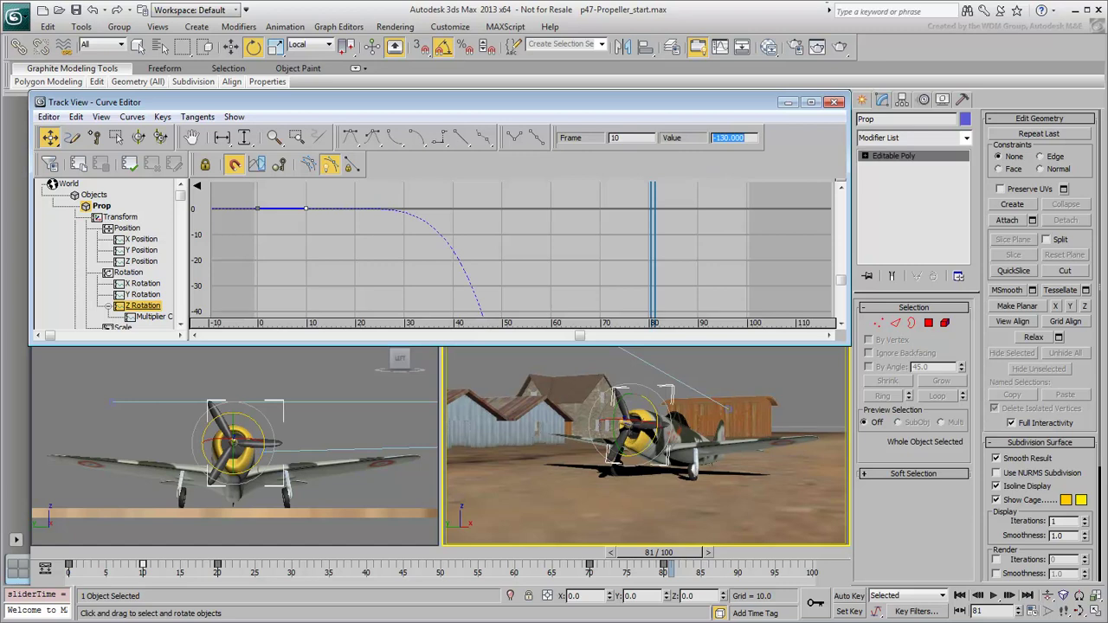
Step: Scrub to frame 88, then play the animation from the start to check the propeller's spin and stop it
left_click(663, 552)
left_click_drag(711, 554, 758, 554)
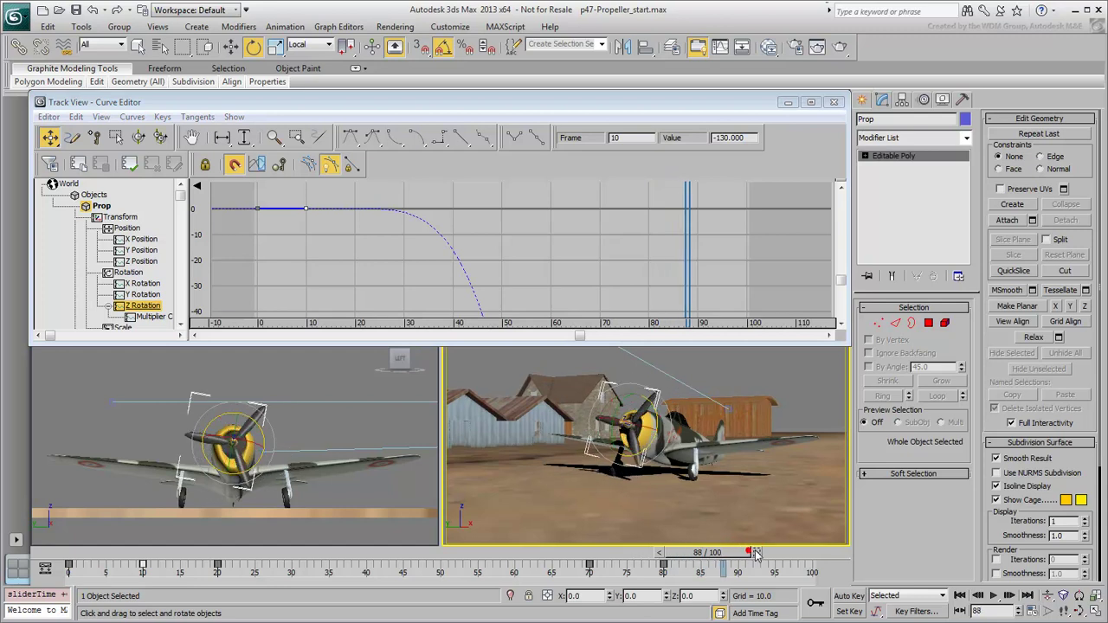
left_click(958, 595)
left_click(992, 596)
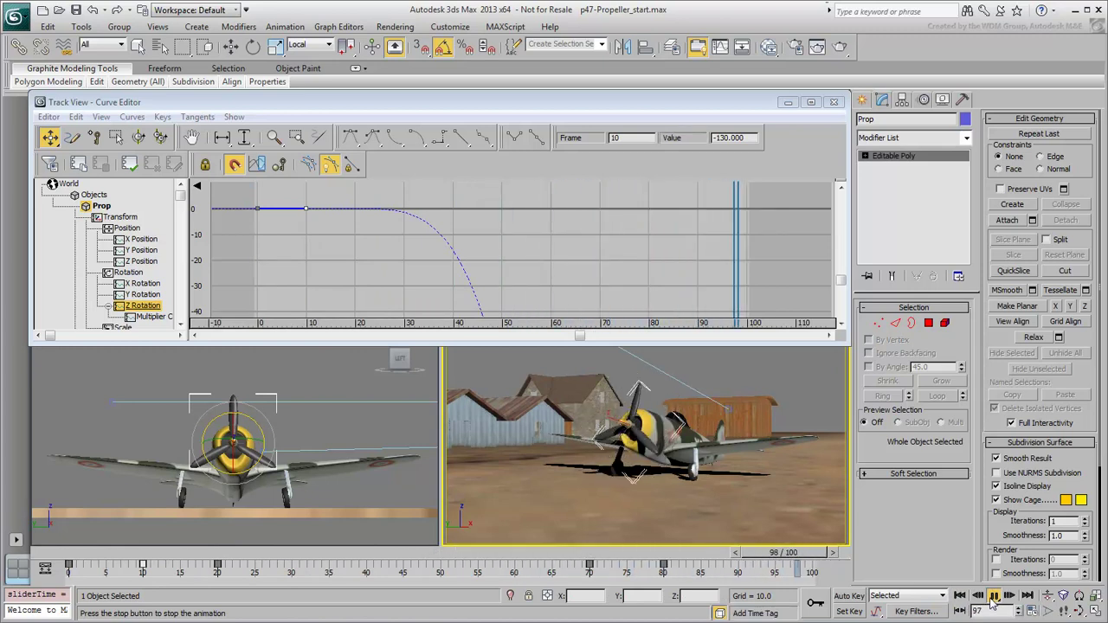
left_click(994, 598)
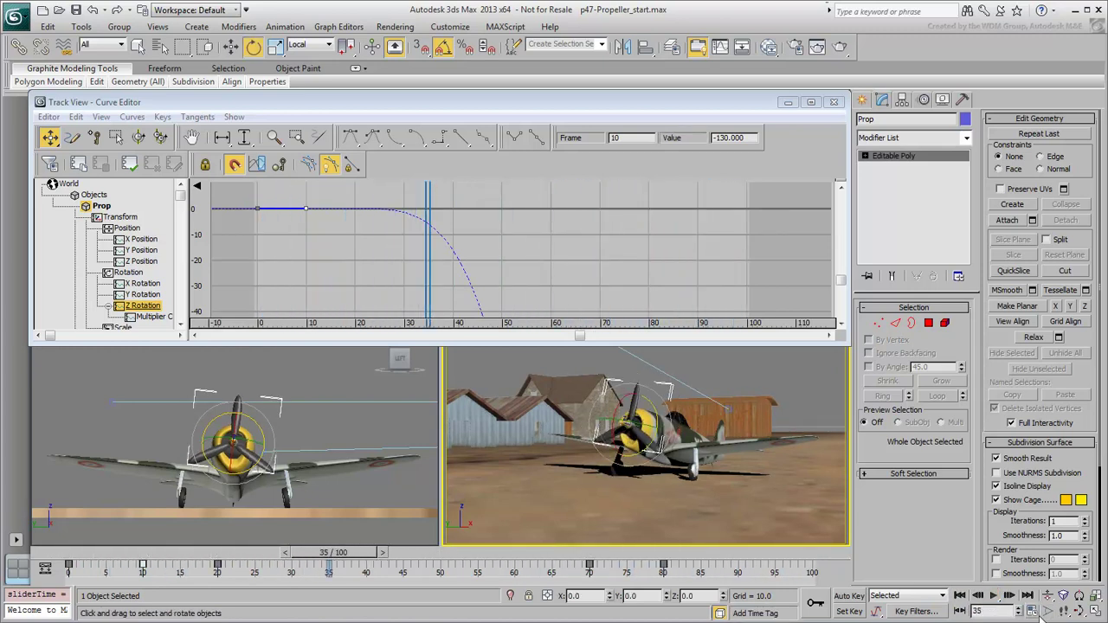
Step: Extend the animation's end time to frame 200
left_click(1030, 611)
double_click(522, 341)
type("200")
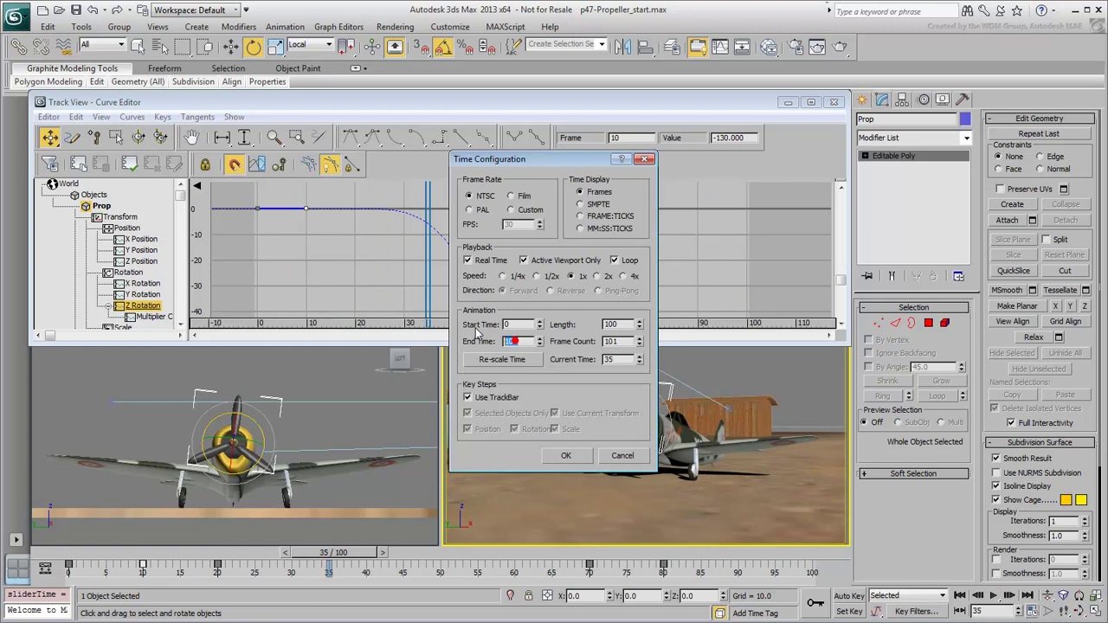
key("Return")
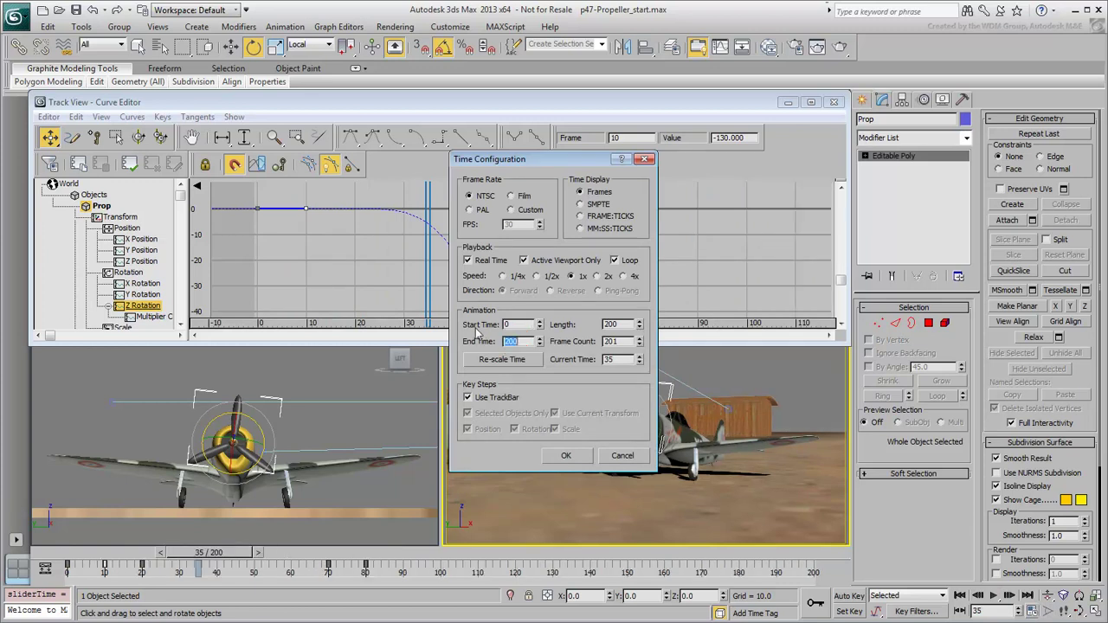
left_click(567, 456)
Step: Play the extended animation from its first frame and stop it
left_click(957, 595)
left_click(994, 596)
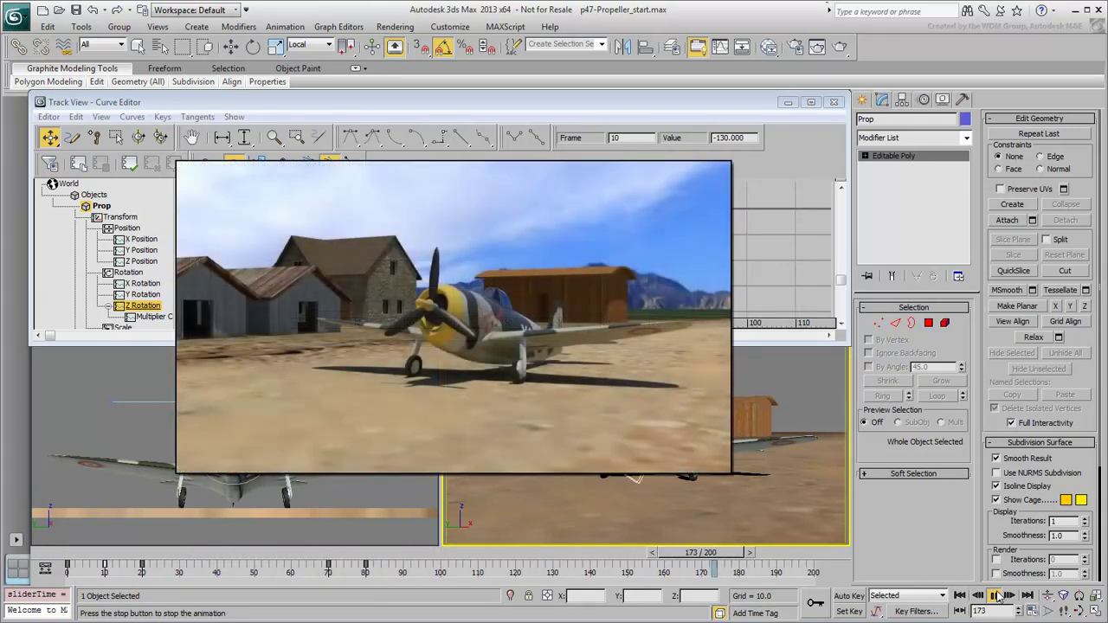
left_click(995, 595)
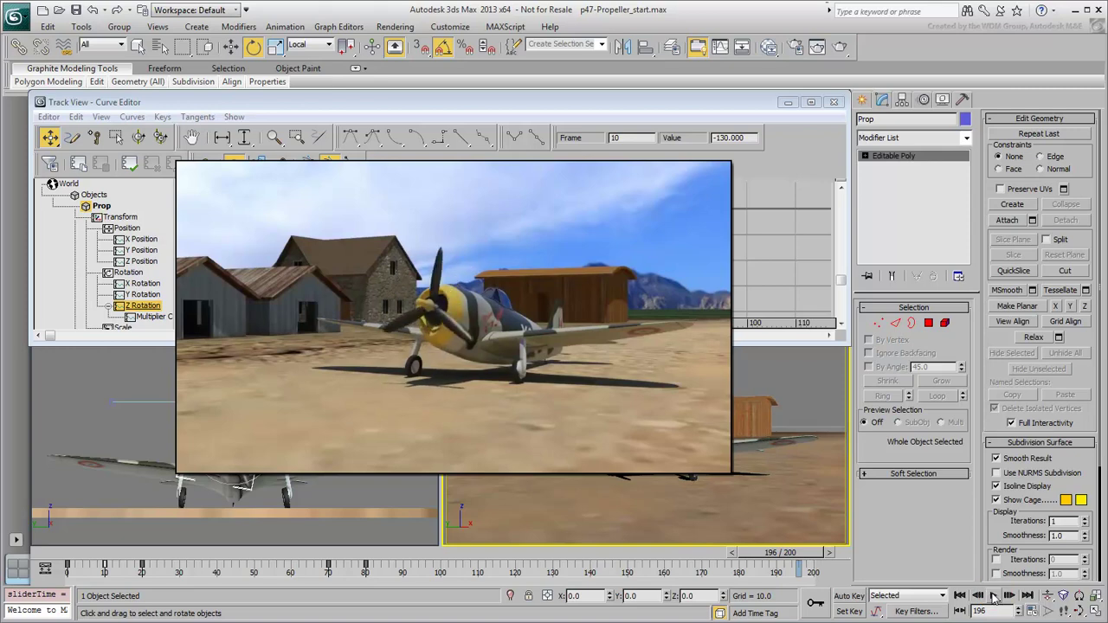